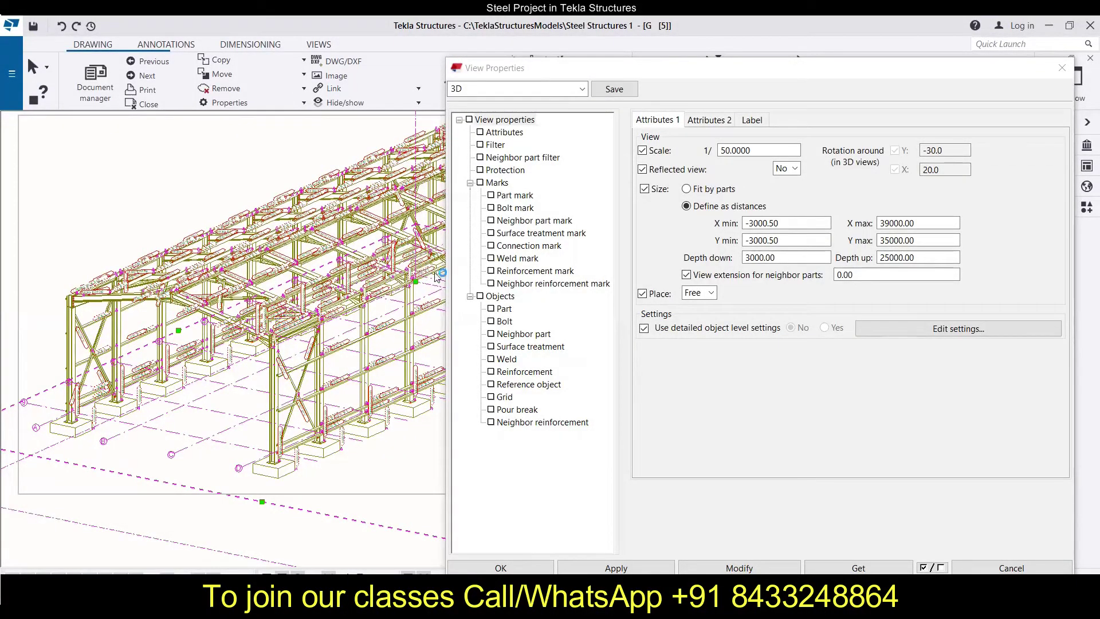
- Open the 3D view's View Properties at the Part object display settings
{"action": "left_click", "coordinate": [549, 77]}
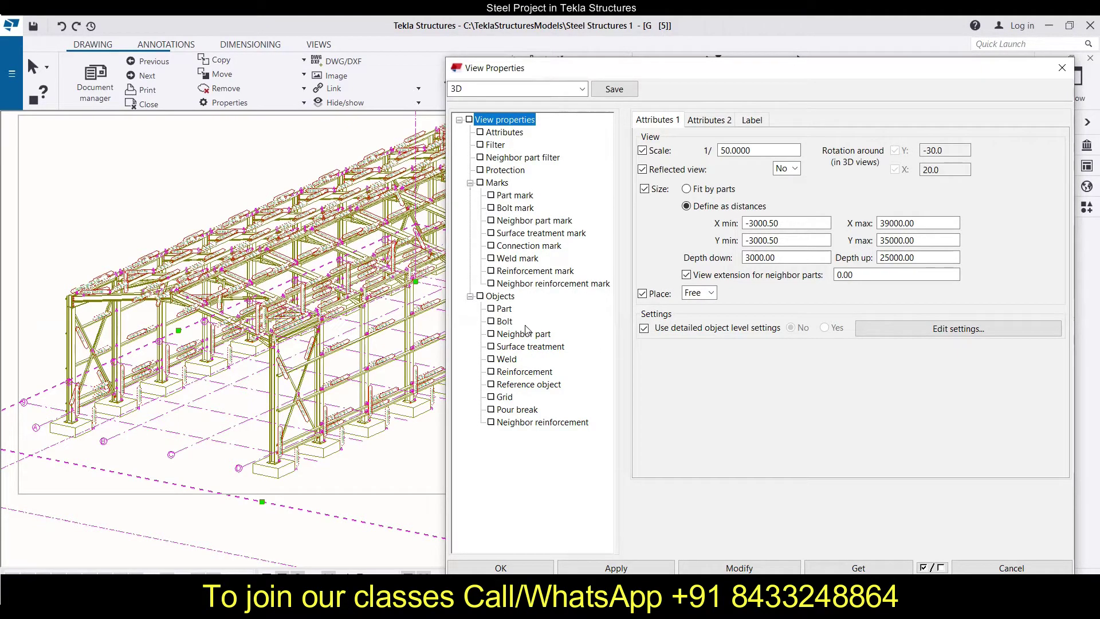
{"action": "left_click", "coordinate": [504, 308]}
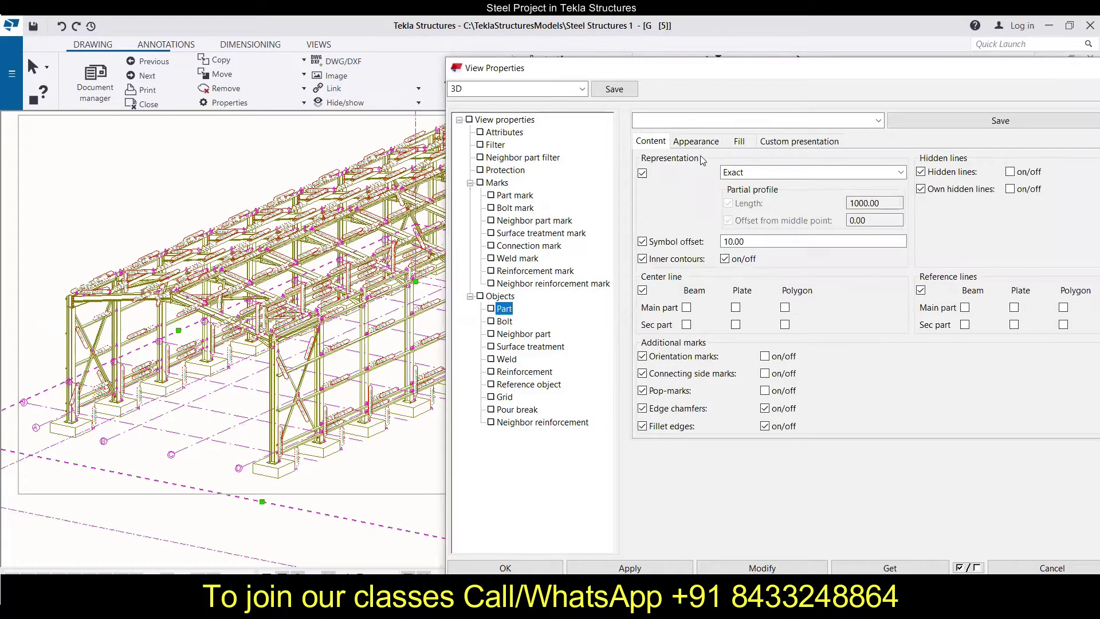
{"action": "left_click", "coordinate": [807, 179]}
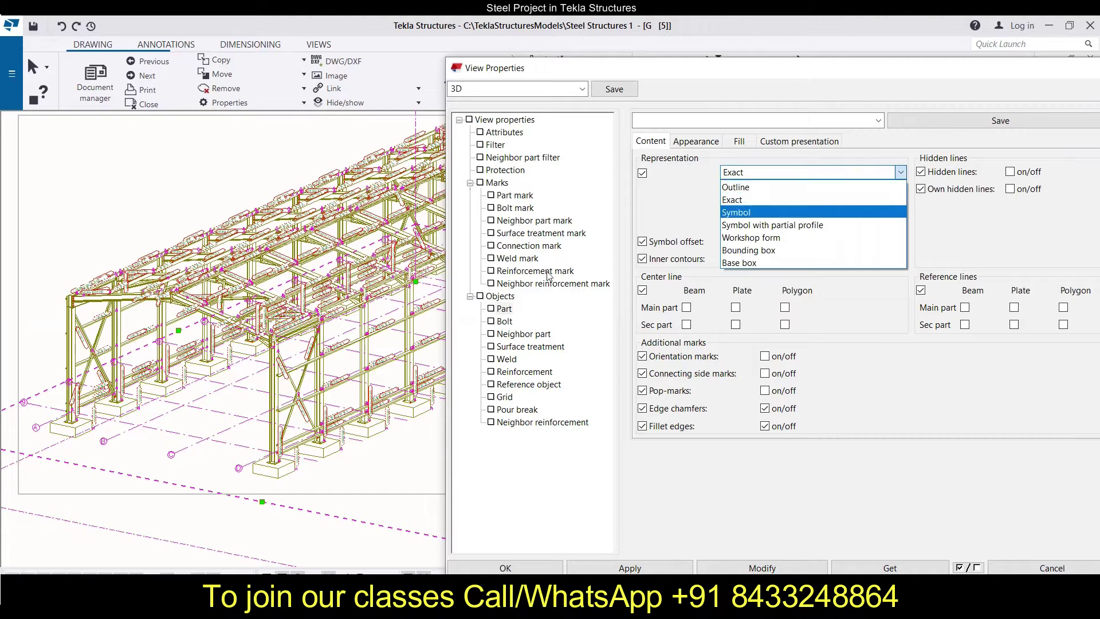
{"action": "scroll", "coordinate": [30, 297], "scroll_direction": "up", "scroll_amount": 1}
{"action": "scroll", "coordinate": [30, 297], "scroll_direction": "up", "scroll_amount": 1}
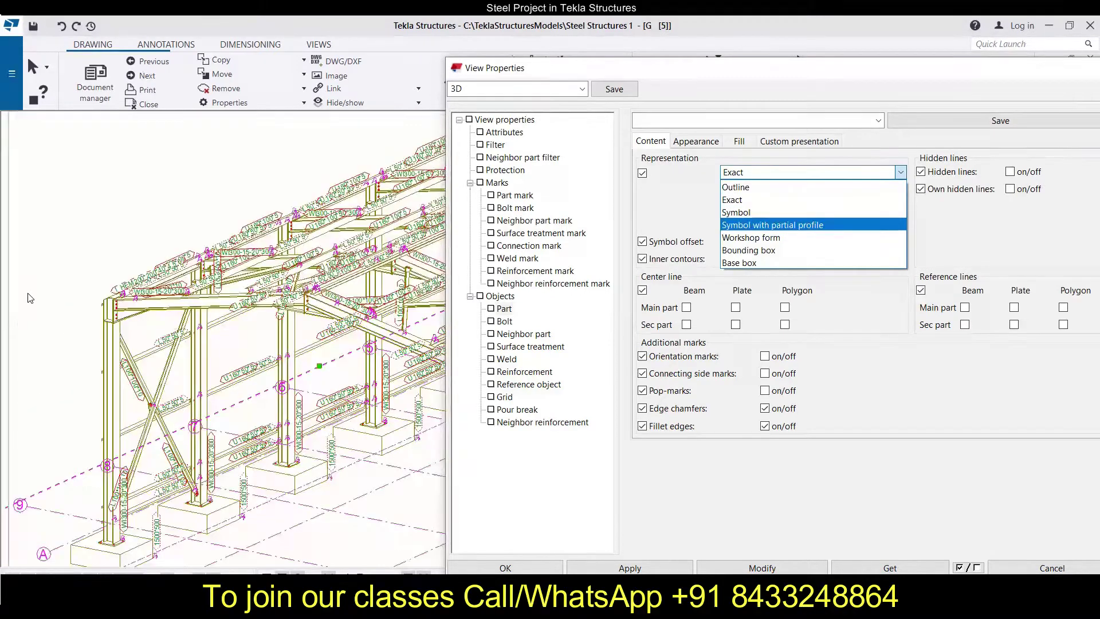
{"action": "scroll", "coordinate": [209, 322], "scroll_direction": "up", "scroll_amount": 1}
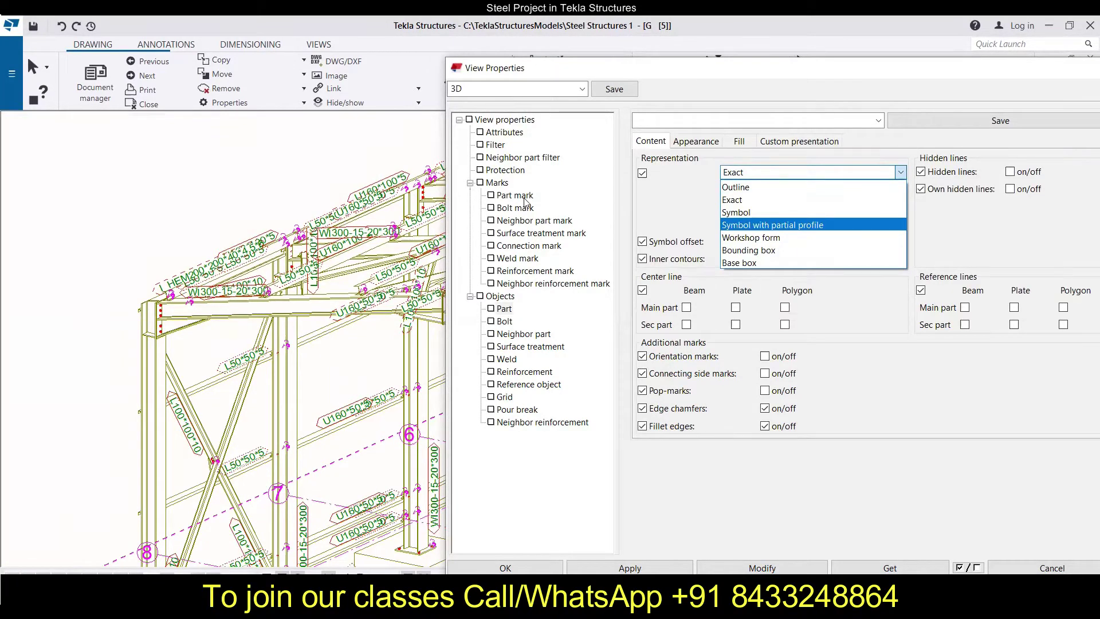
{"action": "key", "text": "Escape"}
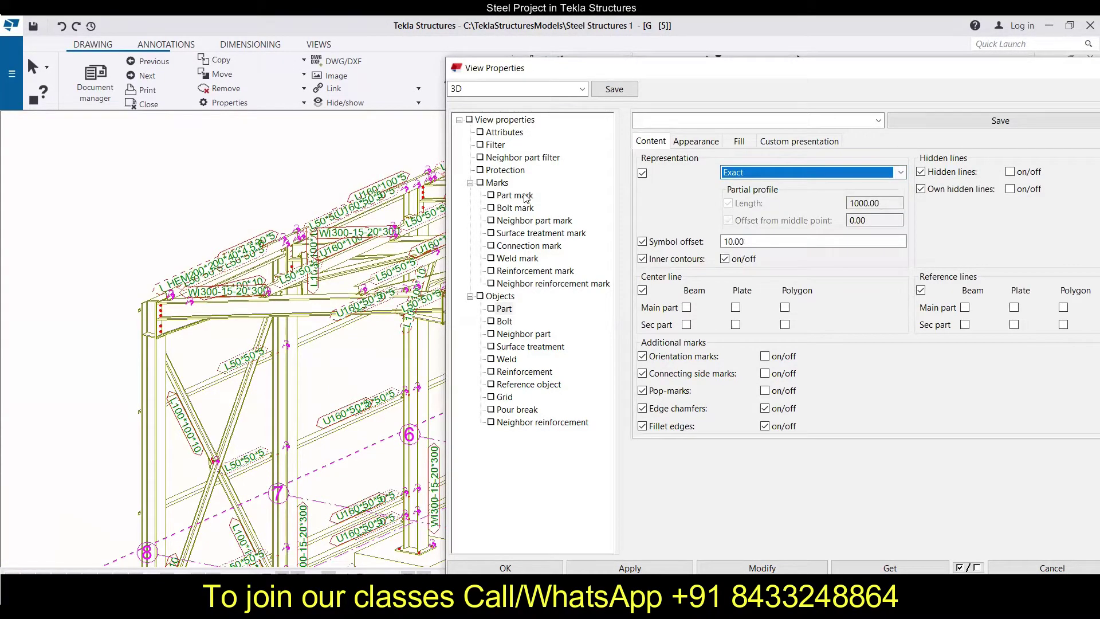
- Remove the << Profile >> element from the part mark contents and apply the change
{"action": "left_click", "coordinate": [515, 195]}
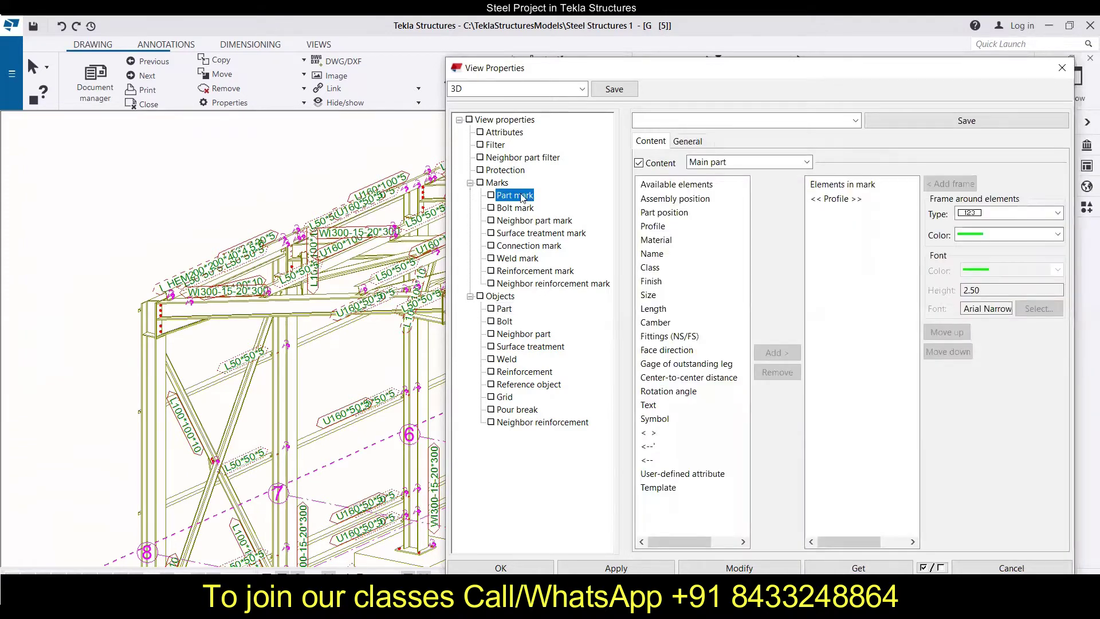
{"action": "left_click", "coordinate": [841, 200]}
{"action": "left_click", "coordinate": [777, 372]}
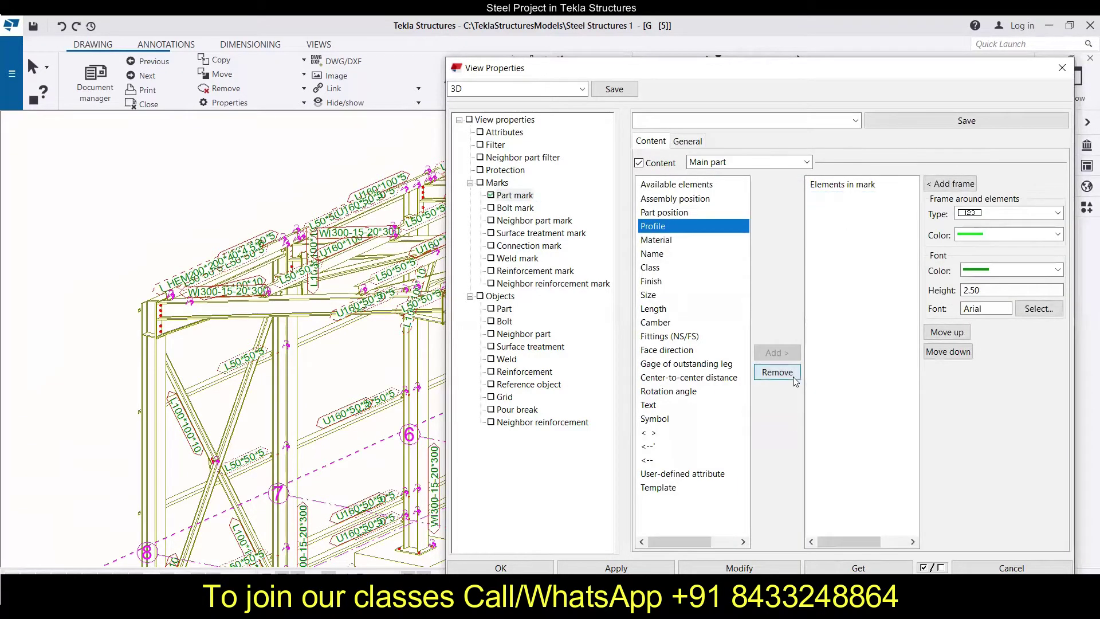
{"action": "left_click", "coordinate": [729, 568]}
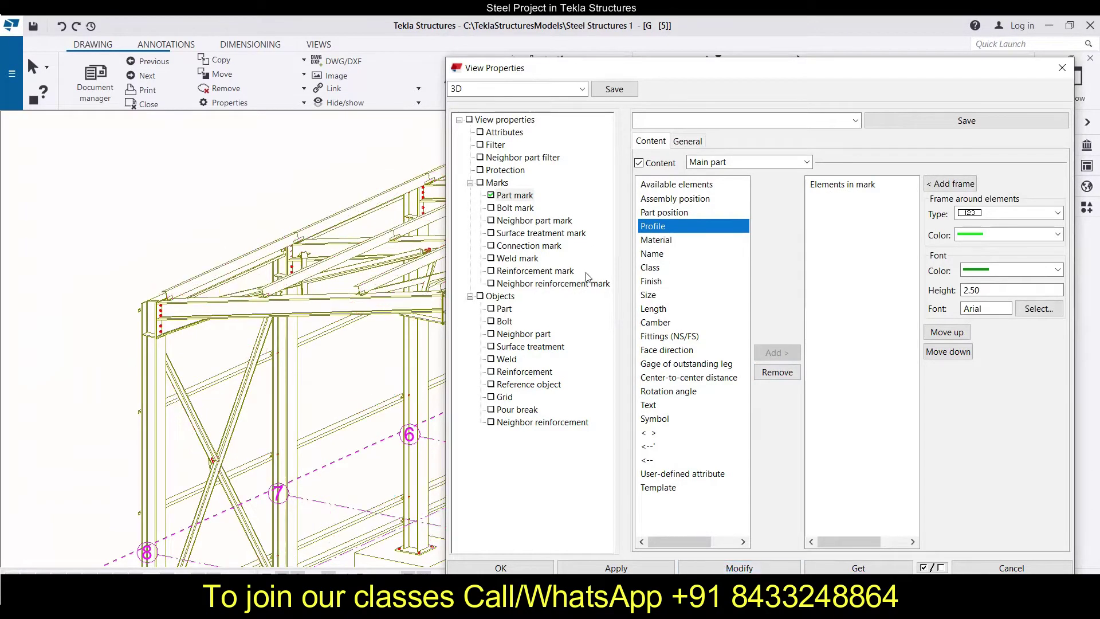
{"action": "left_click", "coordinate": [502, 309]}
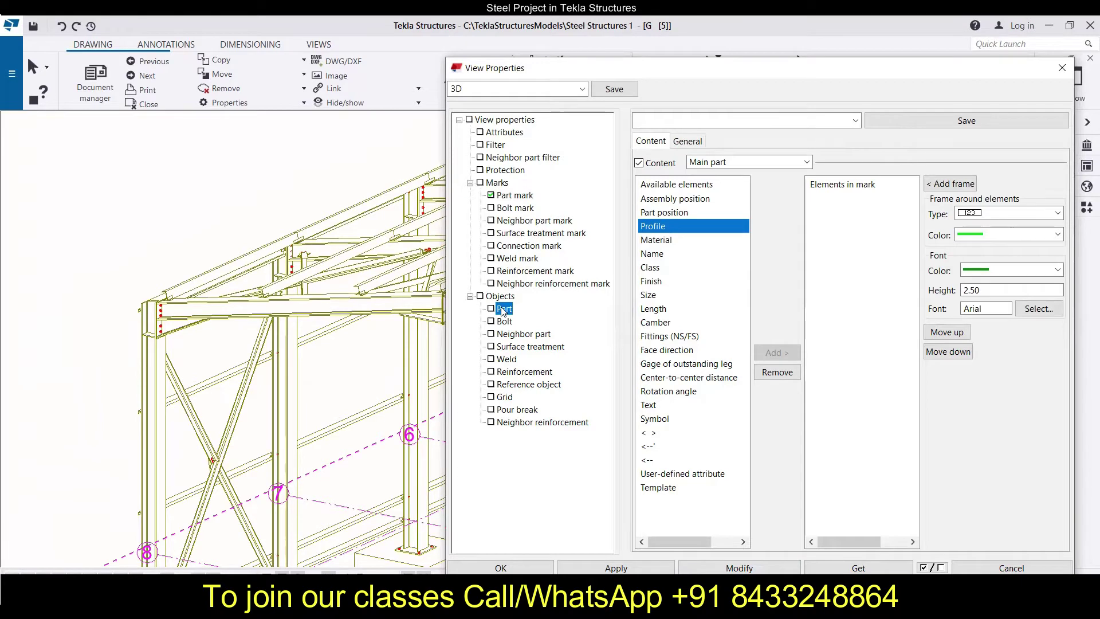
- Apply Outline part representation, then switch parts to Symbol representation and apply it
{"action": "left_click", "coordinate": [785, 173]}
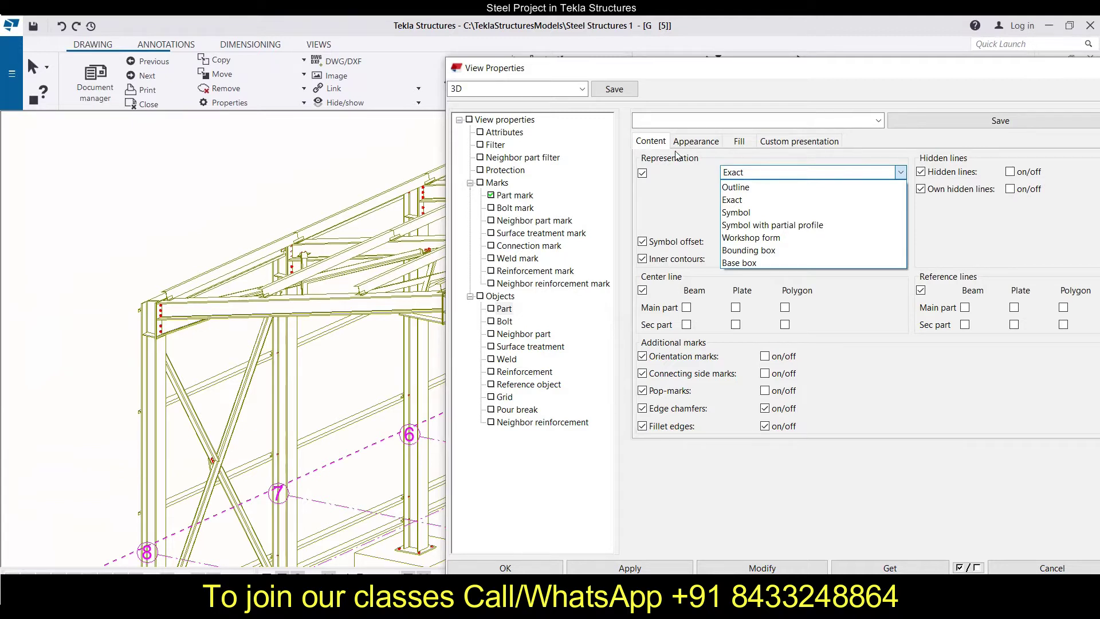
{"action": "left_click", "coordinate": [749, 190]}
{"action": "left_click", "coordinate": [755, 568]}
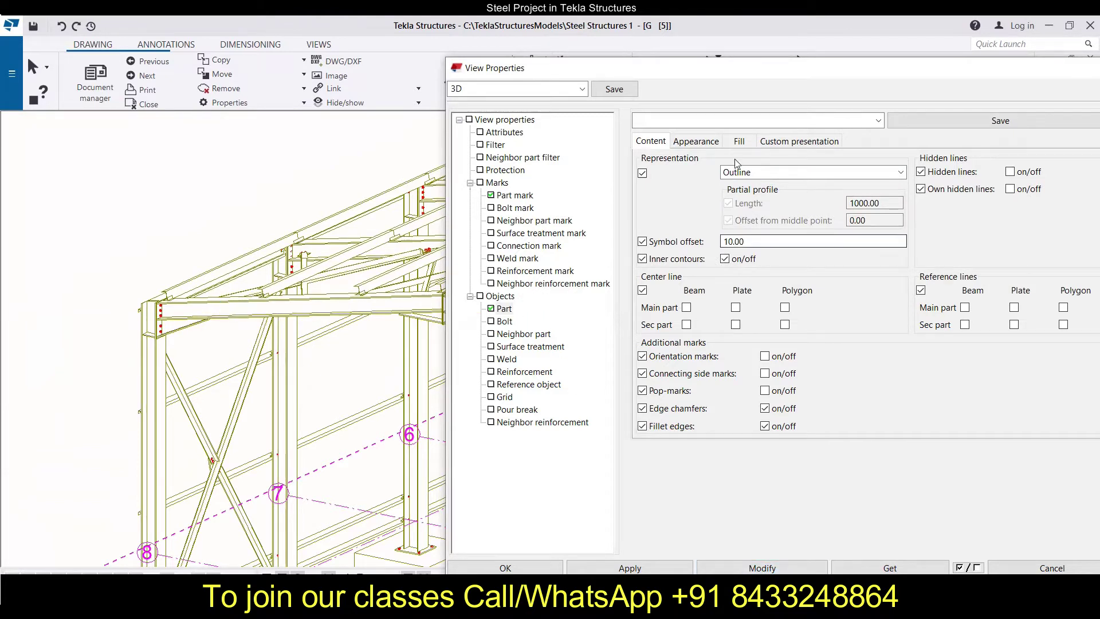
{"action": "left_click", "coordinate": [751, 173]}
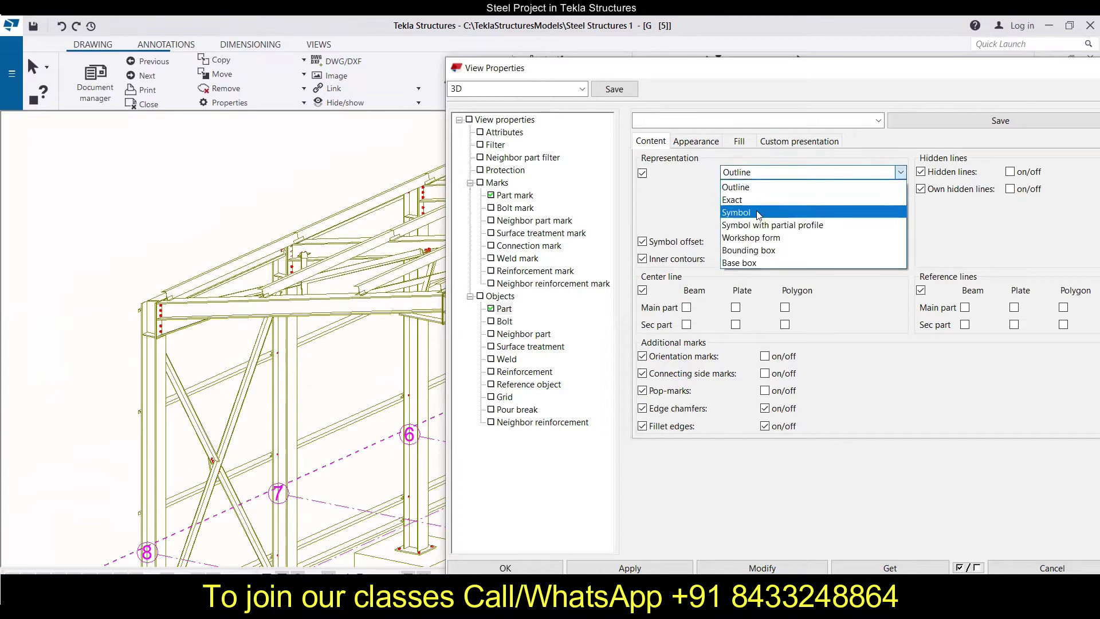
{"action": "left_click", "coordinate": [759, 213]}
{"action": "left_click", "coordinate": [762, 568]}
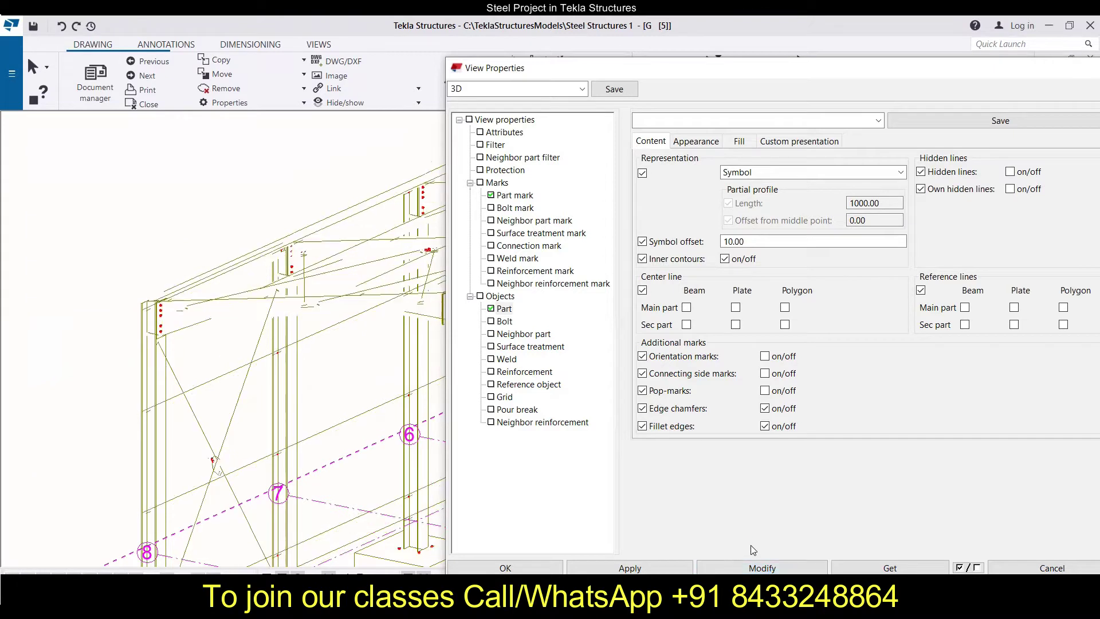
- Set part representation to Symbol with partial profile (1000.00 length) and apply it
{"action": "scroll", "coordinate": [189, 241], "scroll_direction": "down", "scroll_amount": 5}
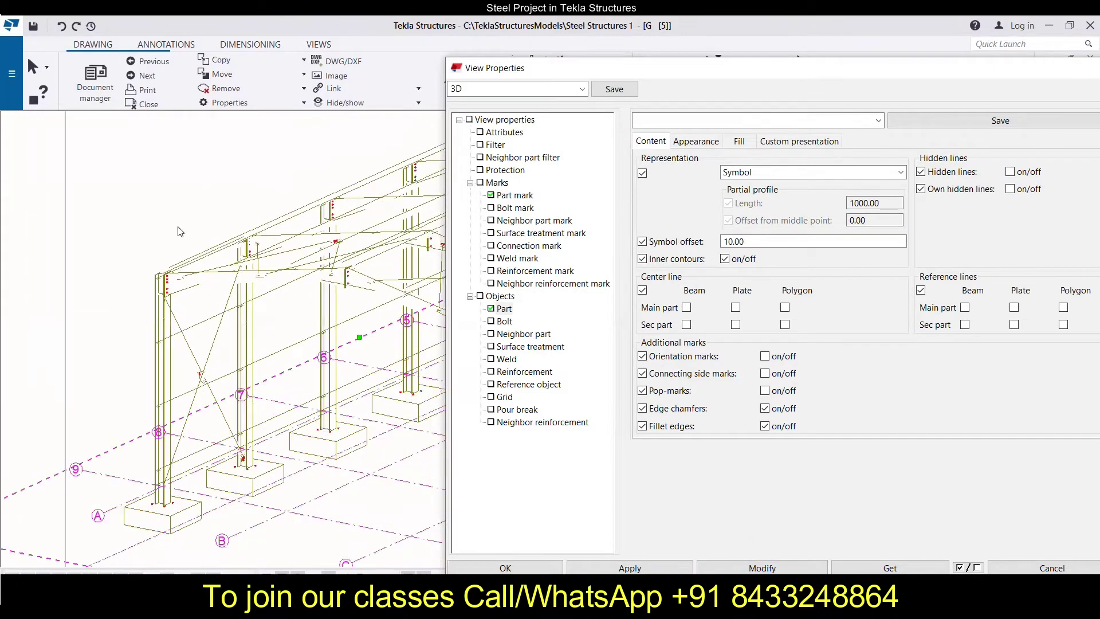
{"action": "scroll", "coordinate": [223, 281], "scroll_direction": "up", "scroll_amount": 4}
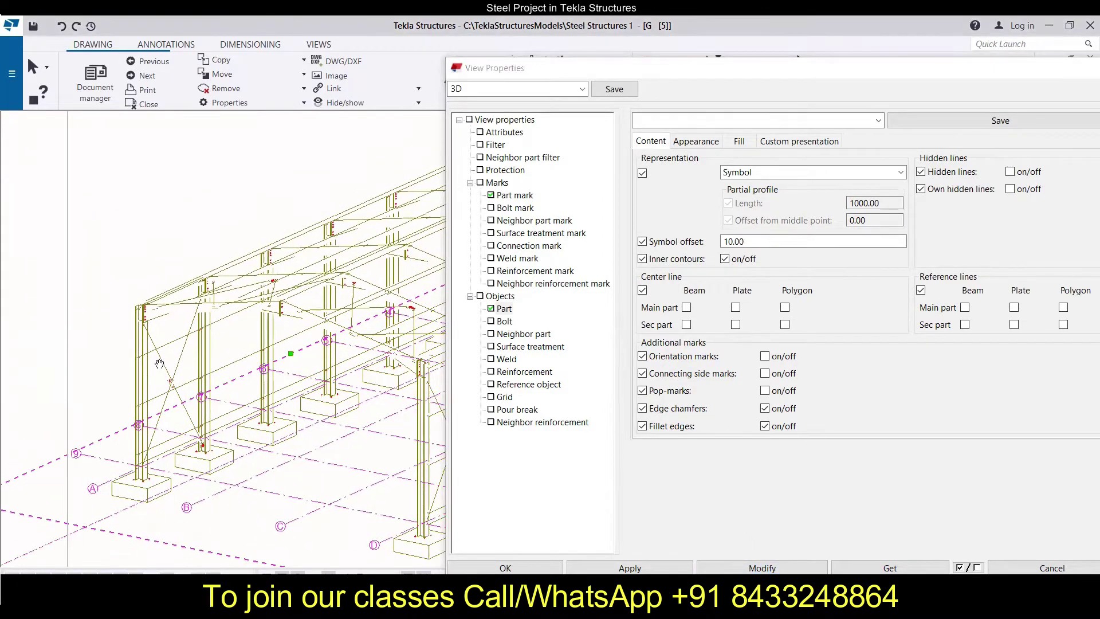
{"action": "middle_click_drag", "start_coordinate": [238, 367], "coordinate": [160, 337]}
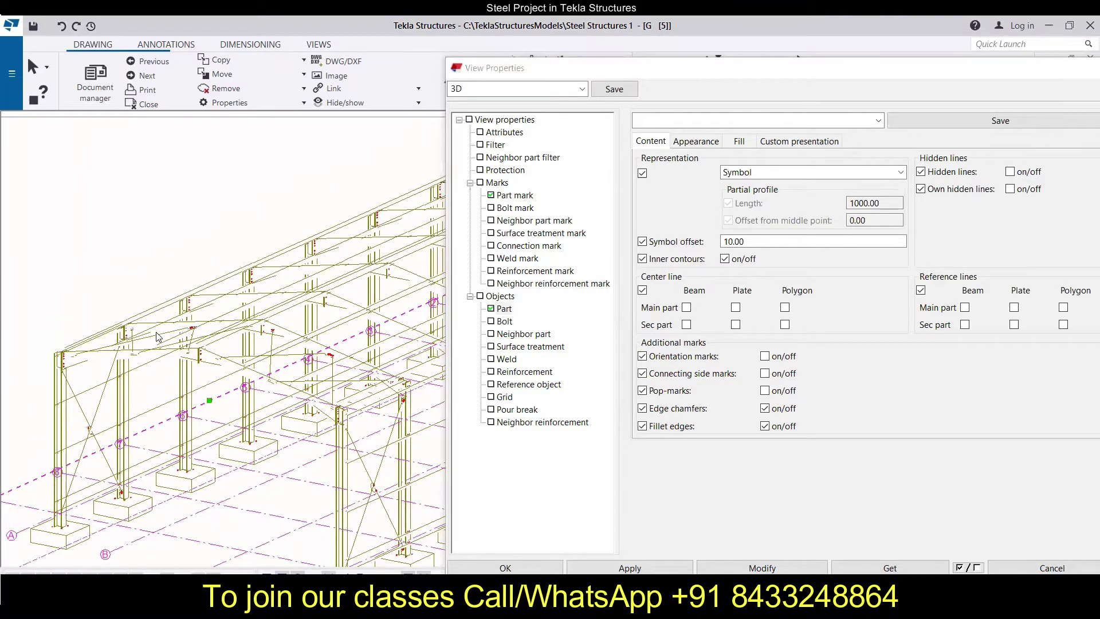
{"action": "scroll", "coordinate": [183, 280], "scroll_direction": "up", "scroll_amount": 1}
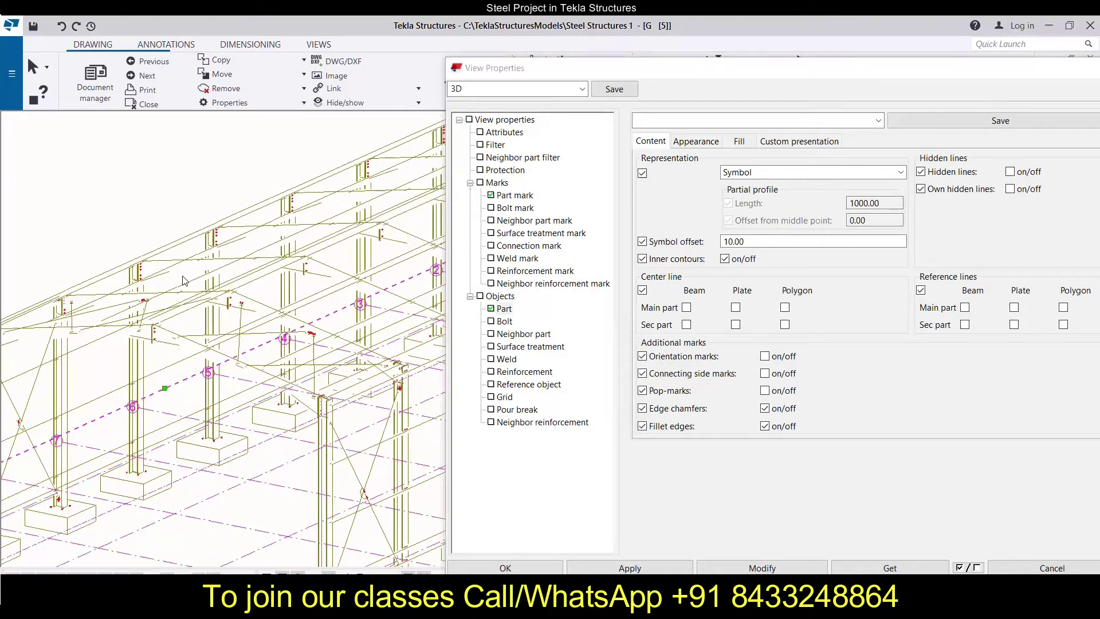
{"action": "scroll", "coordinate": [183, 286], "scroll_direction": "up", "scroll_amount": 4}
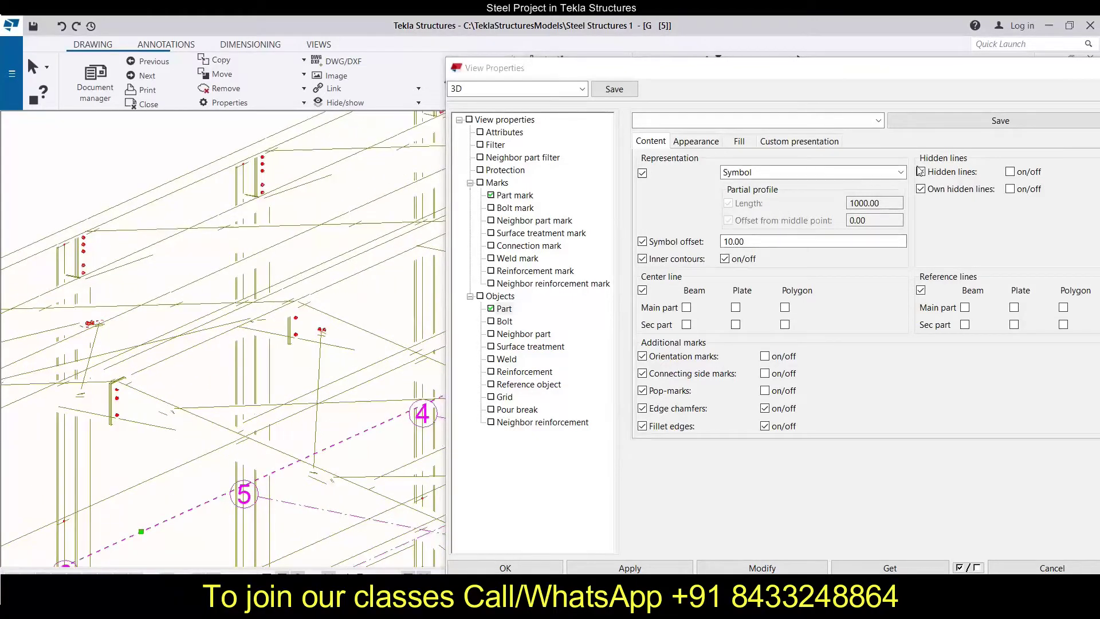
{"action": "left_click", "coordinate": [836, 174]}
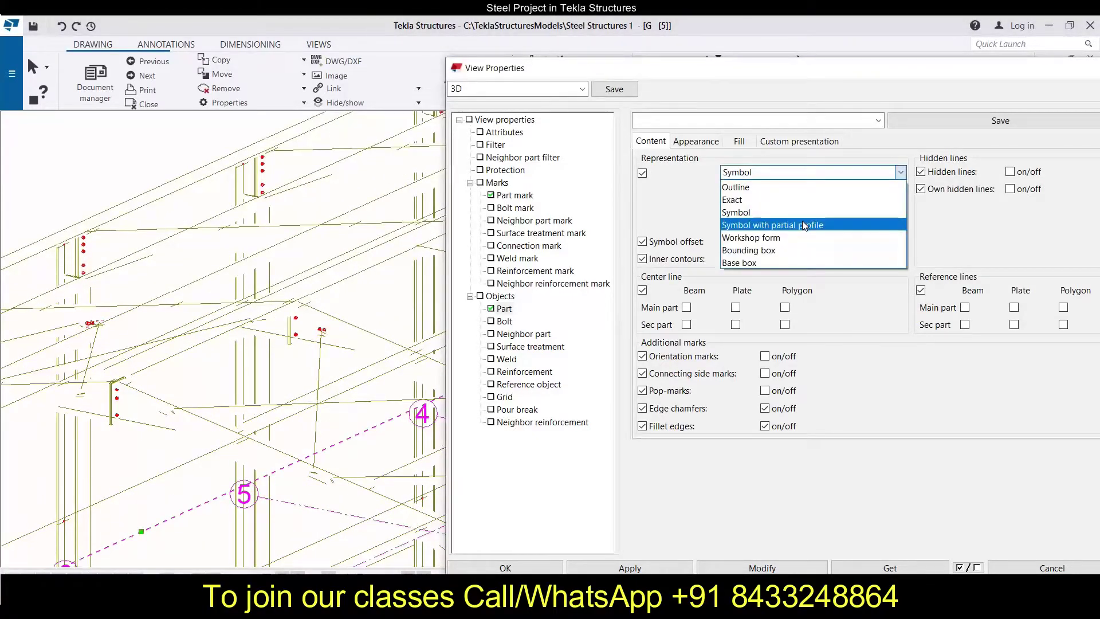
{"action": "left_click", "coordinate": [805, 225]}
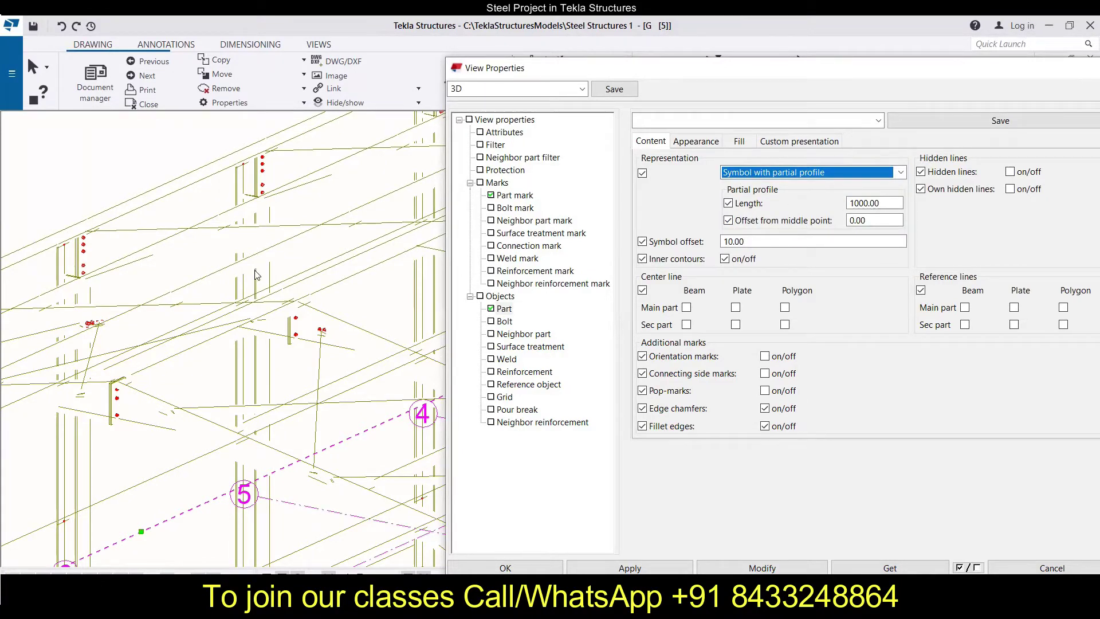
{"action": "left_click", "coordinate": [762, 567]}
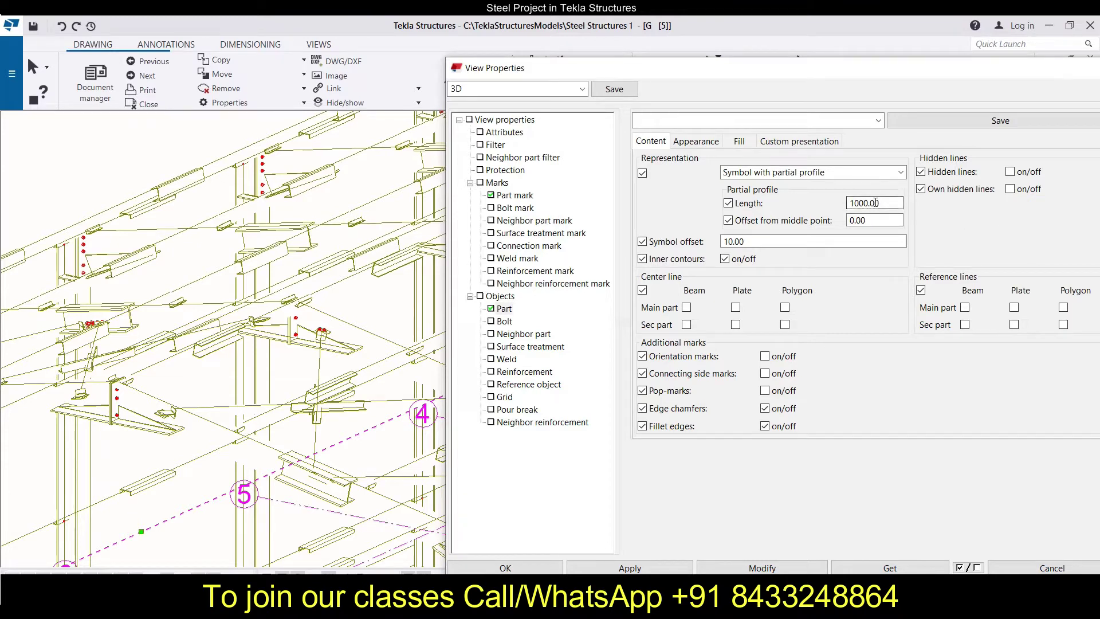
{"action": "left_click", "coordinate": [750, 179]}
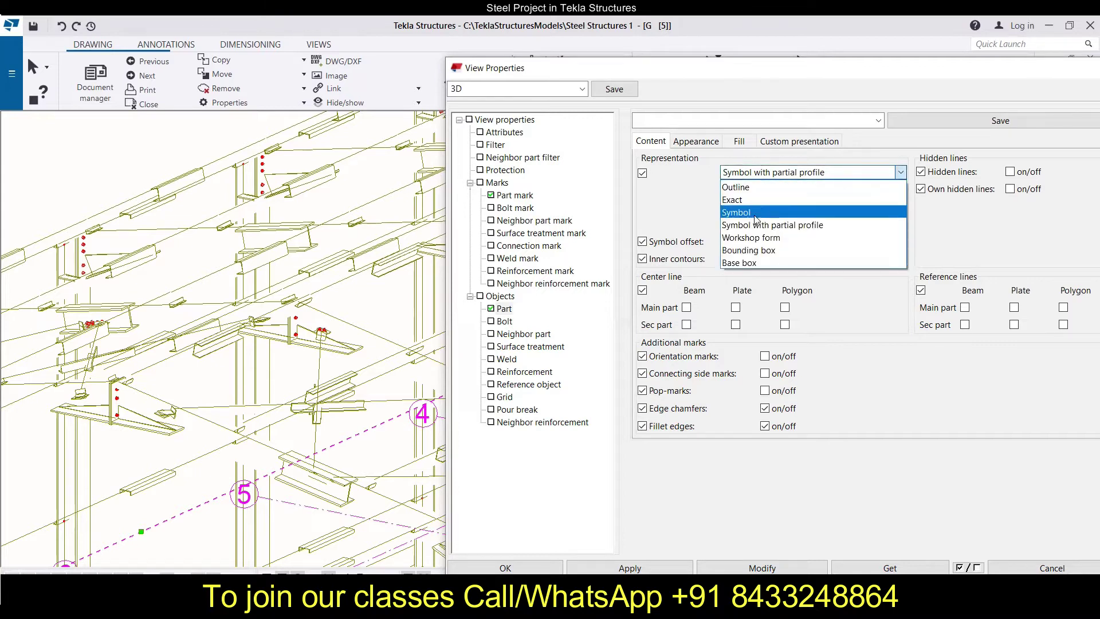
{"action": "left_click", "coordinate": [766, 244]}
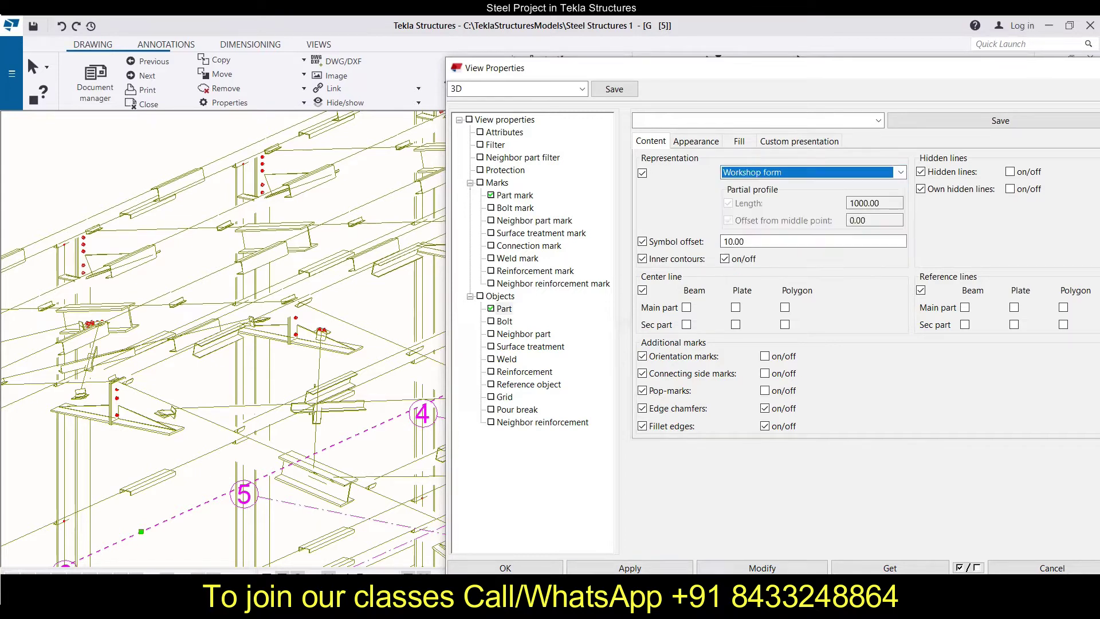
{"action": "left_click", "coordinate": [775, 568]}
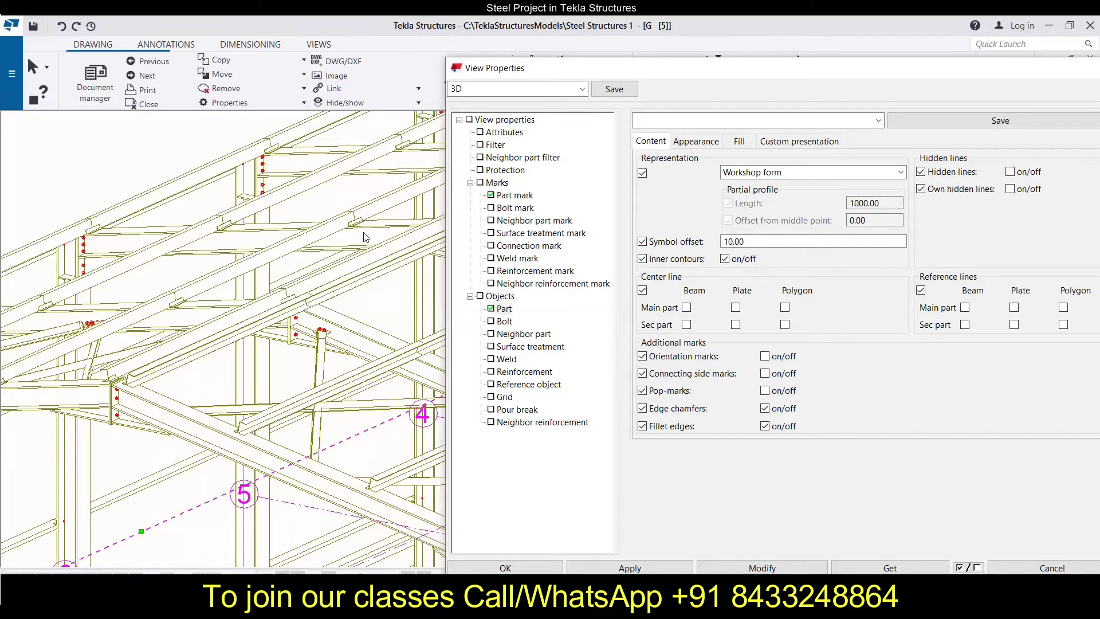
{"action": "left_click", "coordinate": [820, 173]}
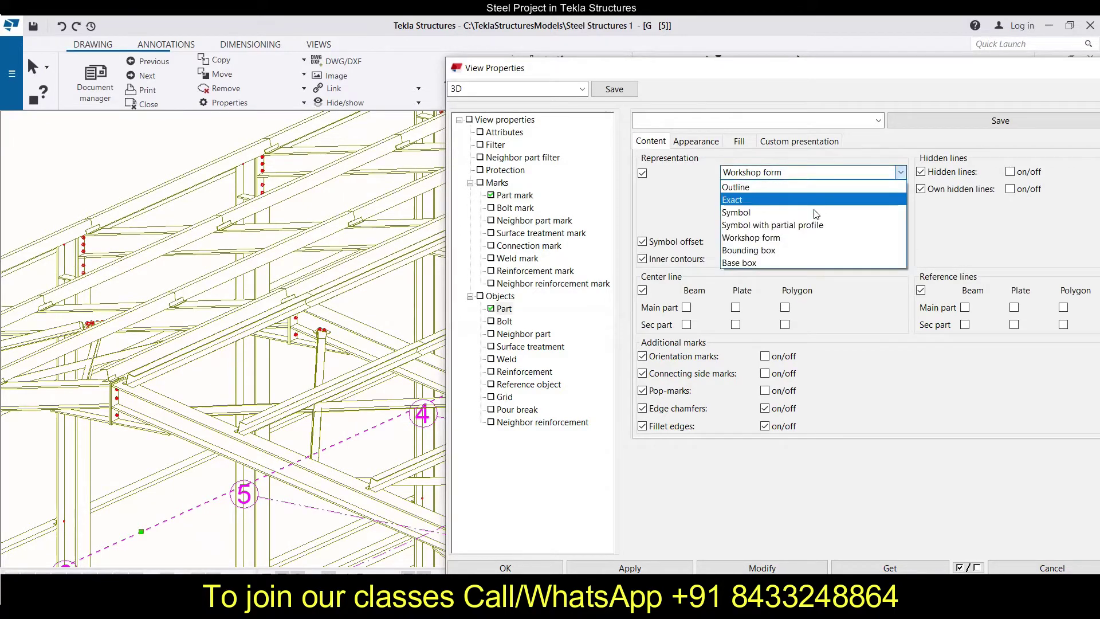
{"action": "left_click", "coordinate": [791, 253]}
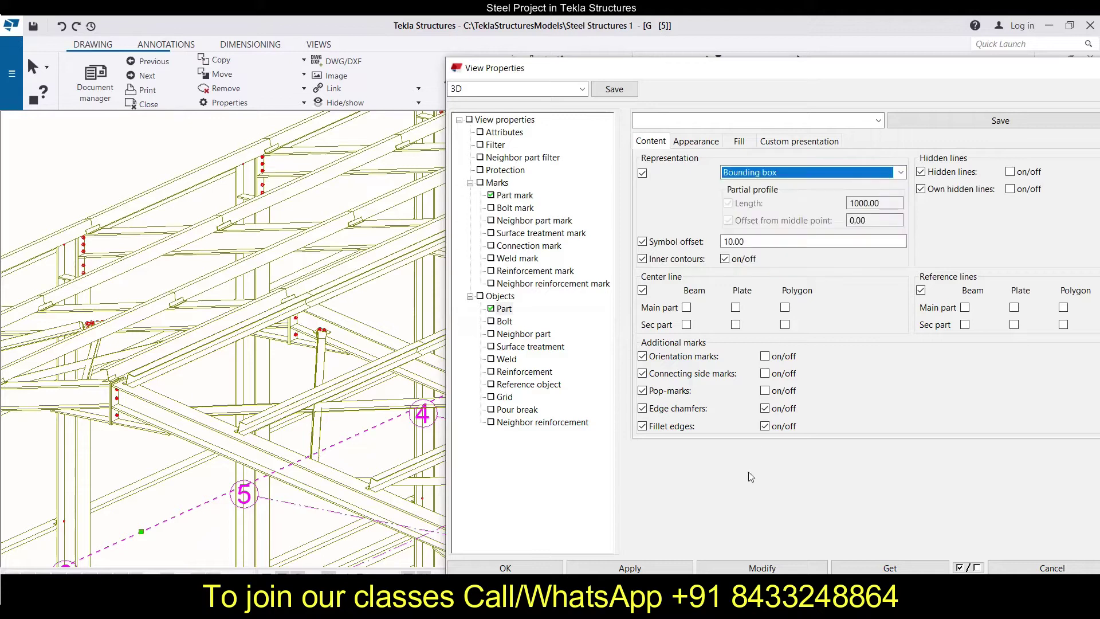
{"action": "left_click", "coordinate": [753, 569]}
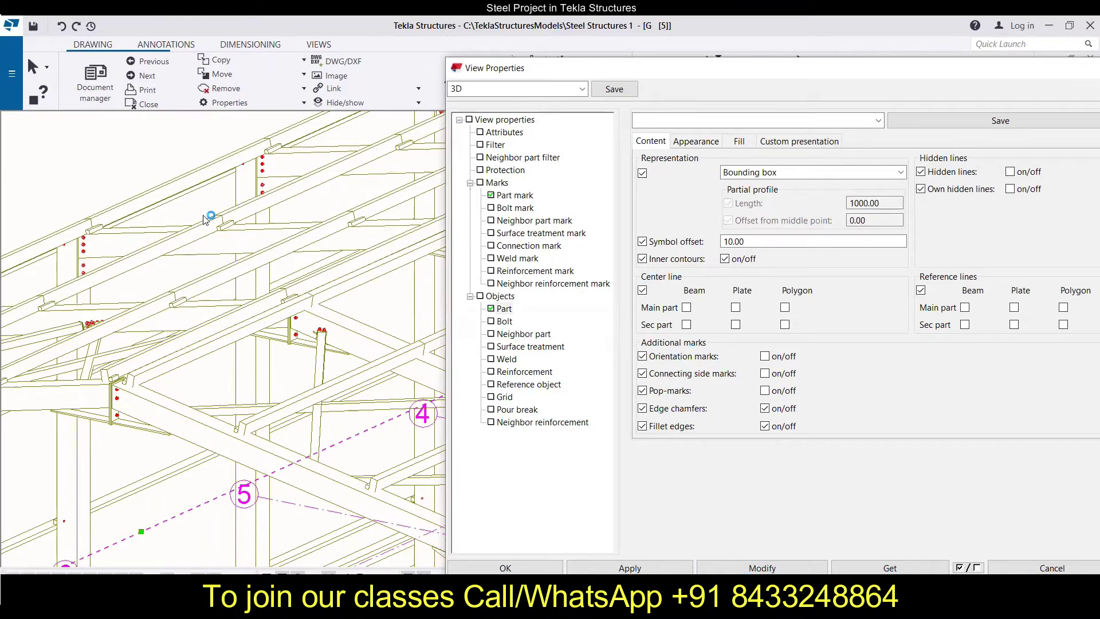
{"action": "scroll", "coordinate": [205, 219], "scroll_direction": "down", "scroll_amount": 3}
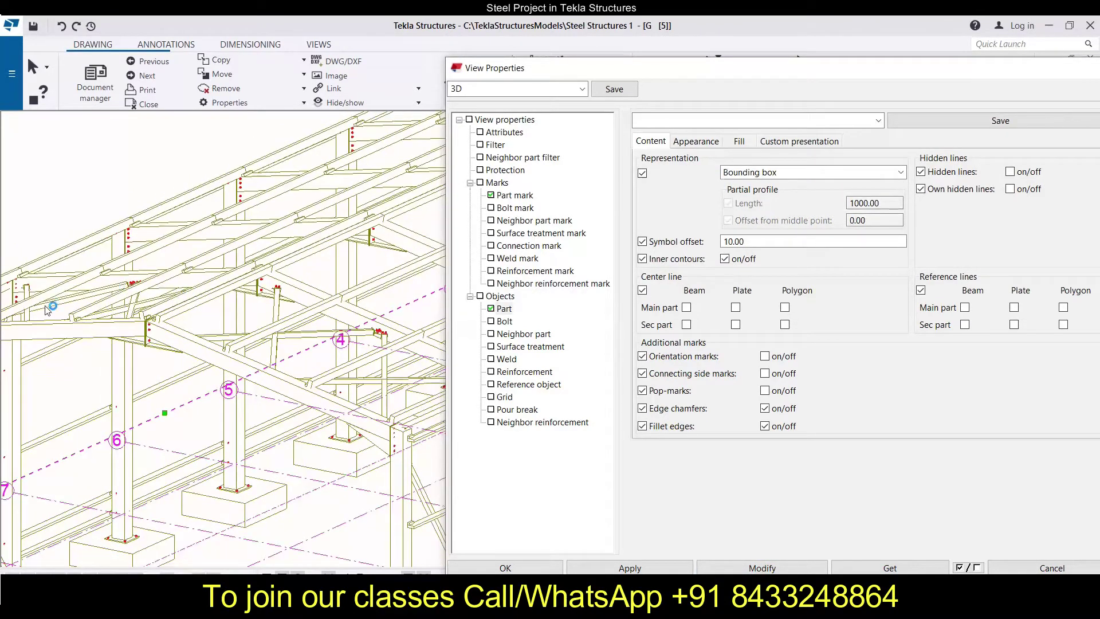
{"action": "scroll", "coordinate": [48, 310], "scroll_direction": "up", "scroll_amount": 5}
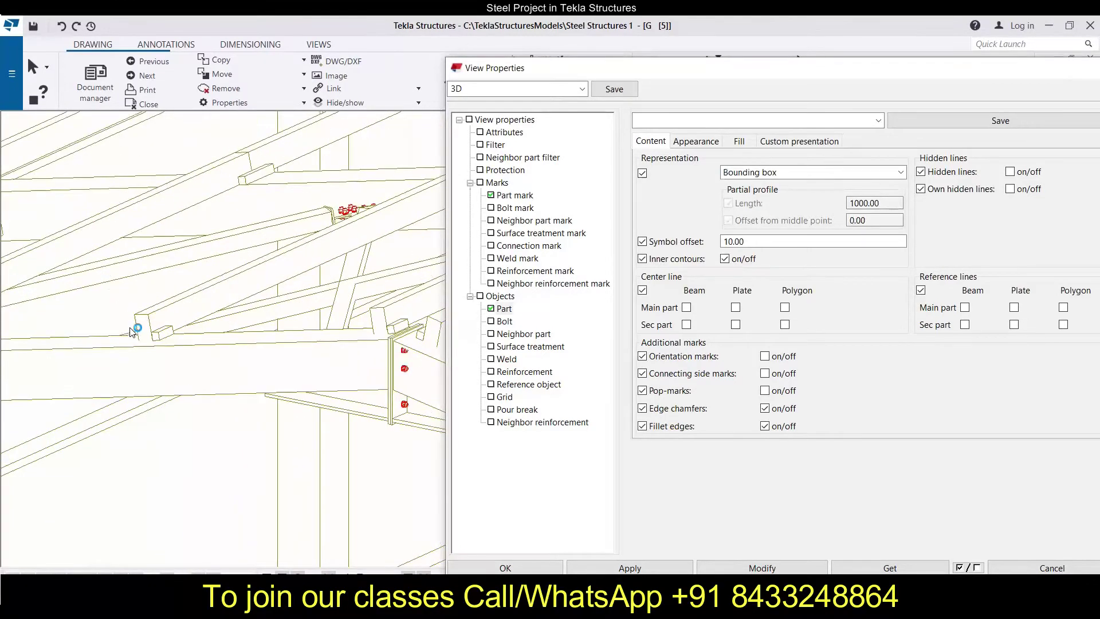
{"action": "scroll", "coordinate": [121, 316], "scroll_direction": "up", "scroll_amount": 2}
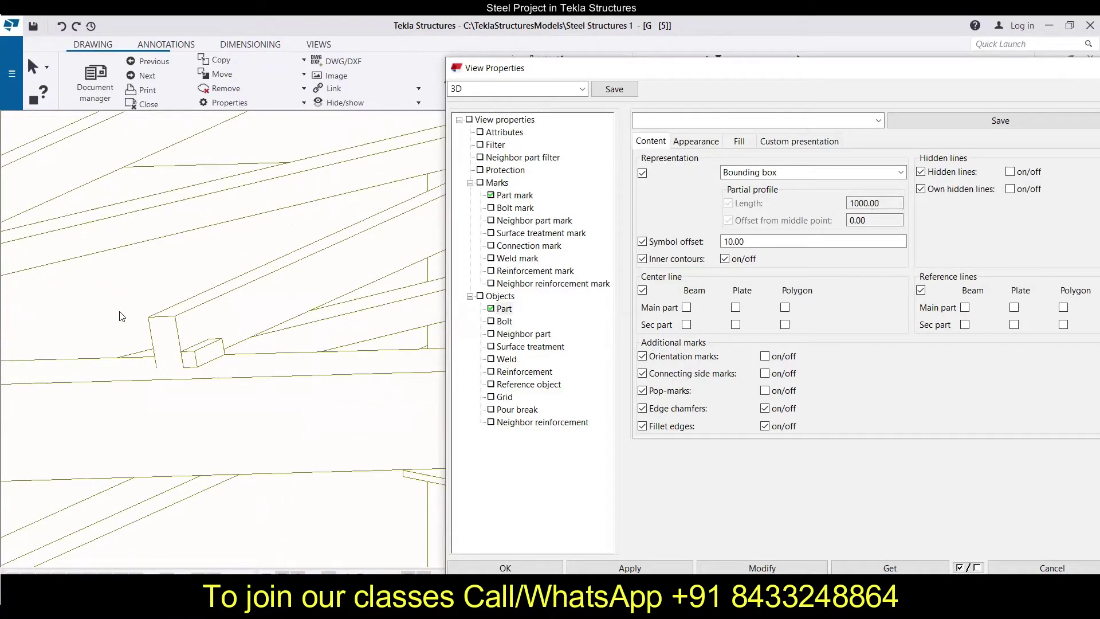
{"action": "scroll", "coordinate": [121, 315], "scroll_direction": "up", "scroll_amount": 1}
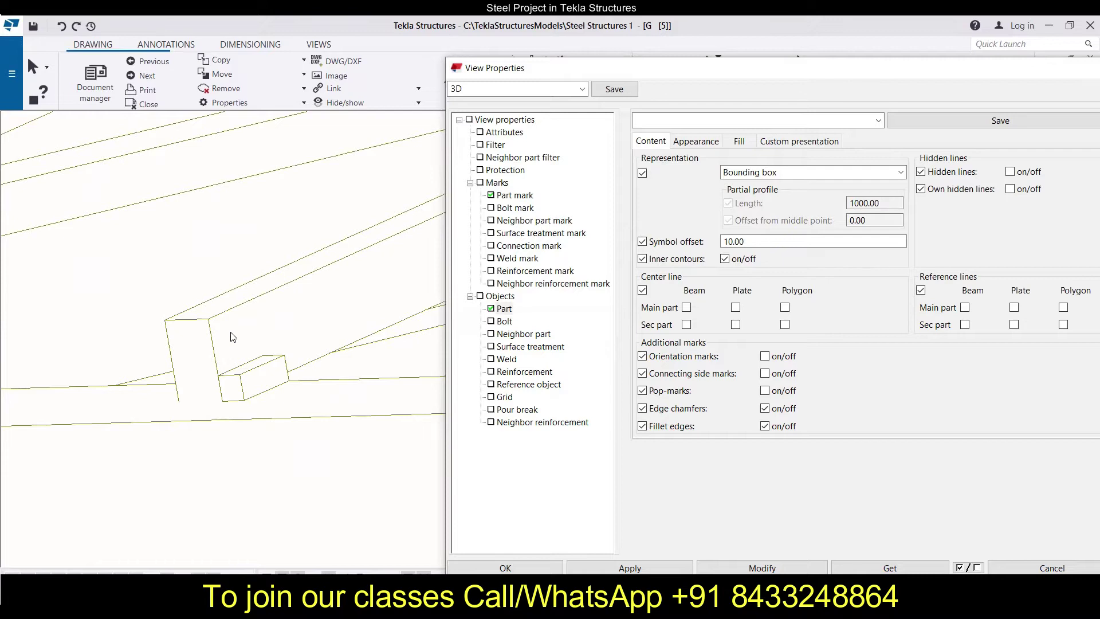
{"action": "scroll", "coordinate": [215, 331], "scroll_direction": "down", "scroll_amount": 2}
{"action": "scroll", "coordinate": [215, 332], "scroll_direction": "down", "scroll_amount": 2}
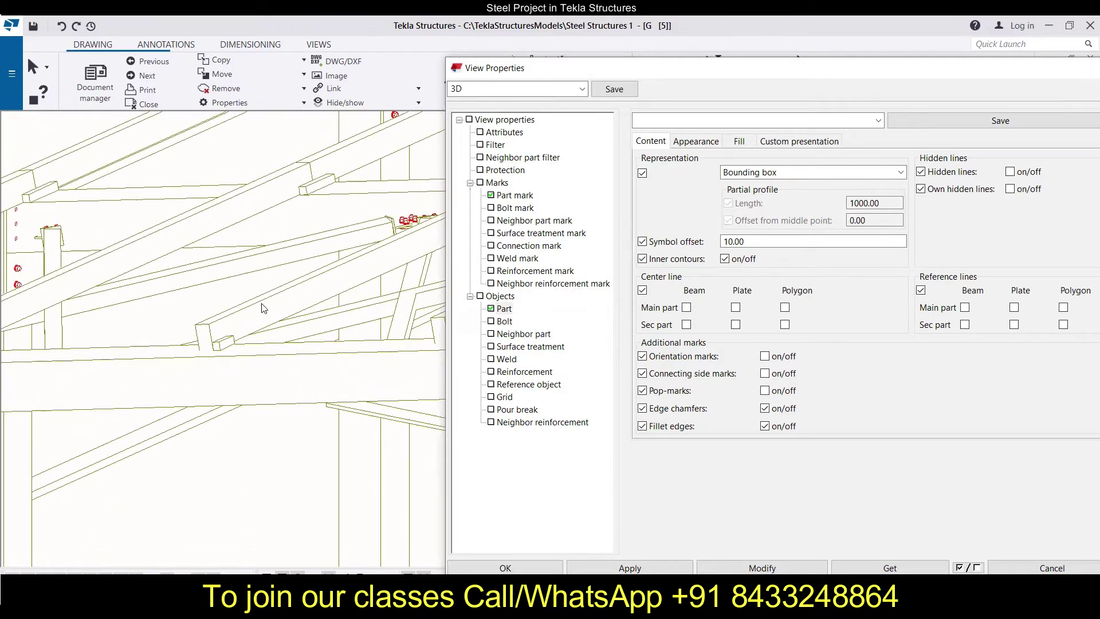
- Apply Base box part representation, then return parts to Exact representation and apply
{"action": "left_click", "coordinate": [803, 172]}
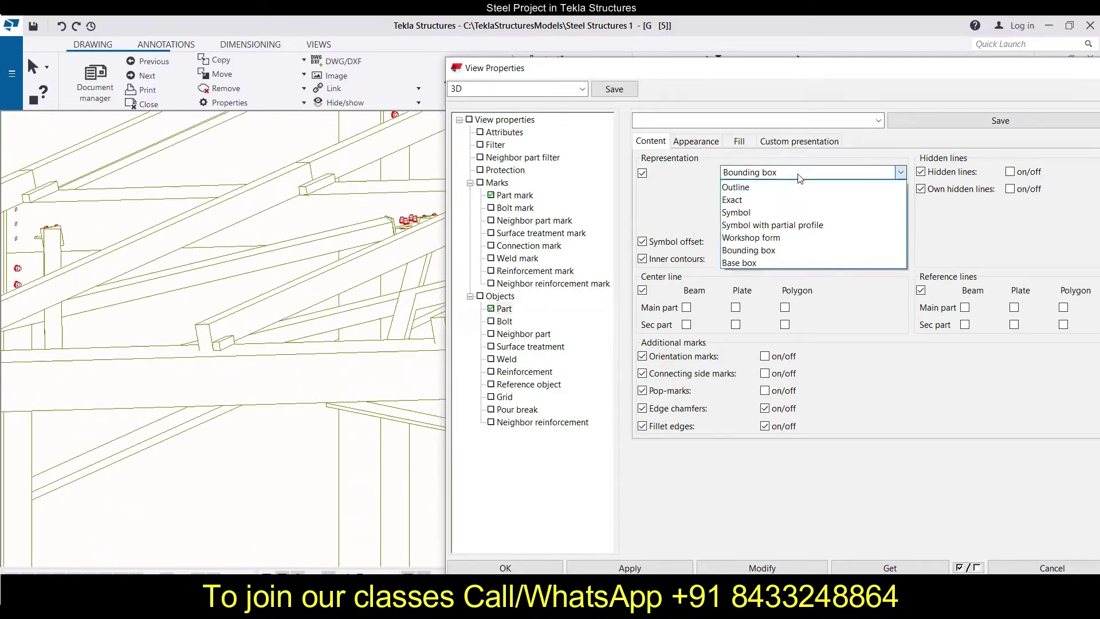
{"action": "left_click", "coordinate": [758, 263]}
{"action": "left_click", "coordinate": [712, 566]}
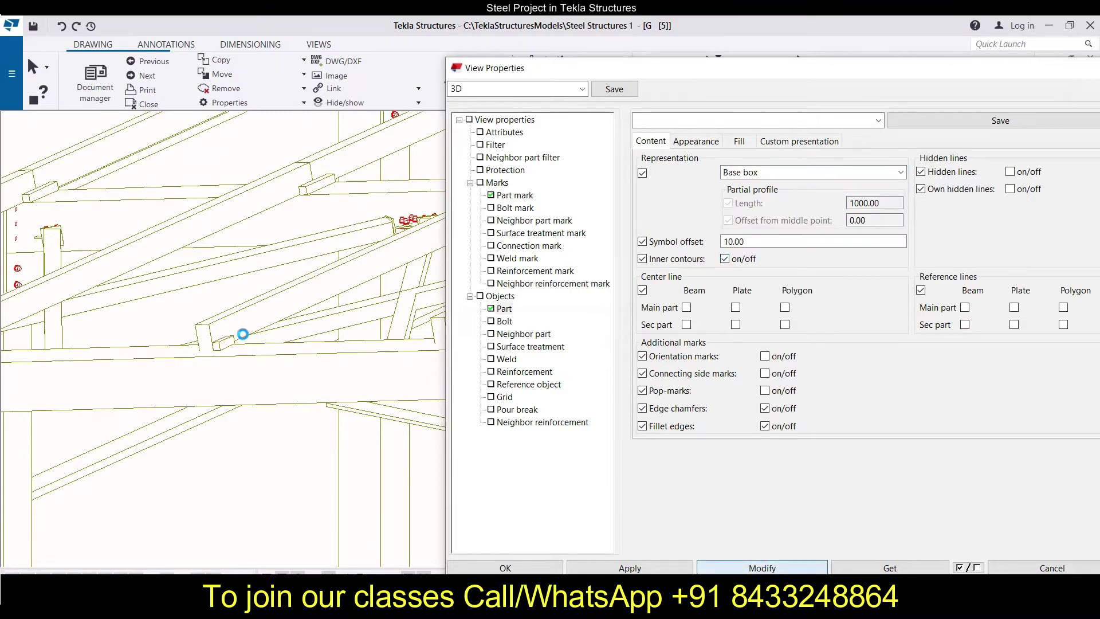
{"action": "left_click", "coordinate": [773, 173]}
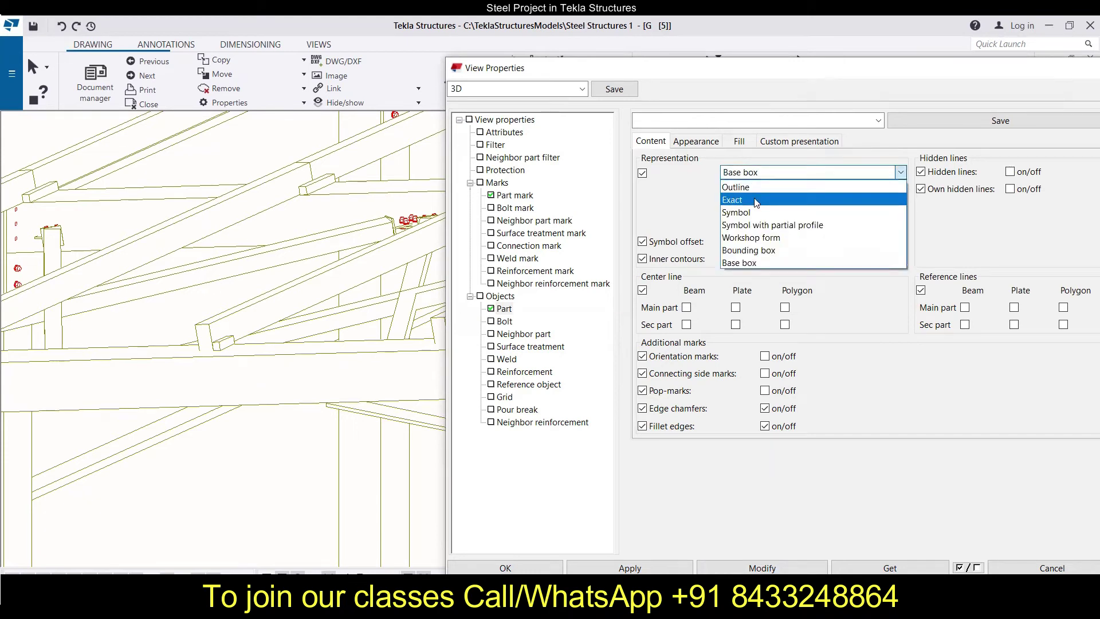
{"action": "left_click", "coordinate": [757, 201]}
{"action": "left_click", "coordinate": [775, 567]}
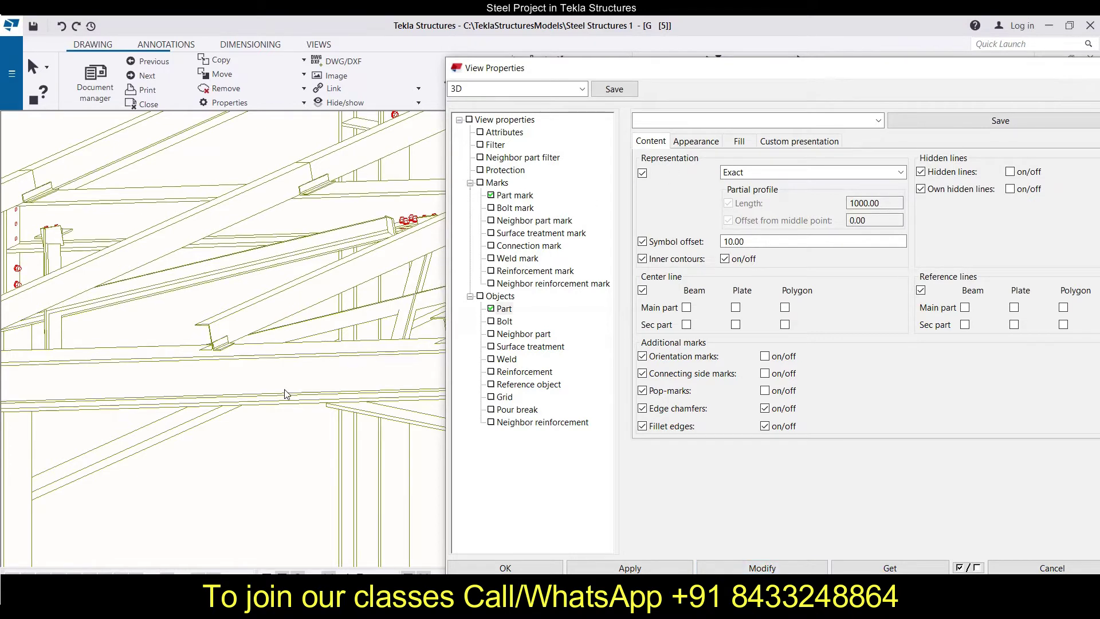
{"action": "scroll", "coordinate": [302, 347], "scroll_direction": "down", "scroll_amount": 5}
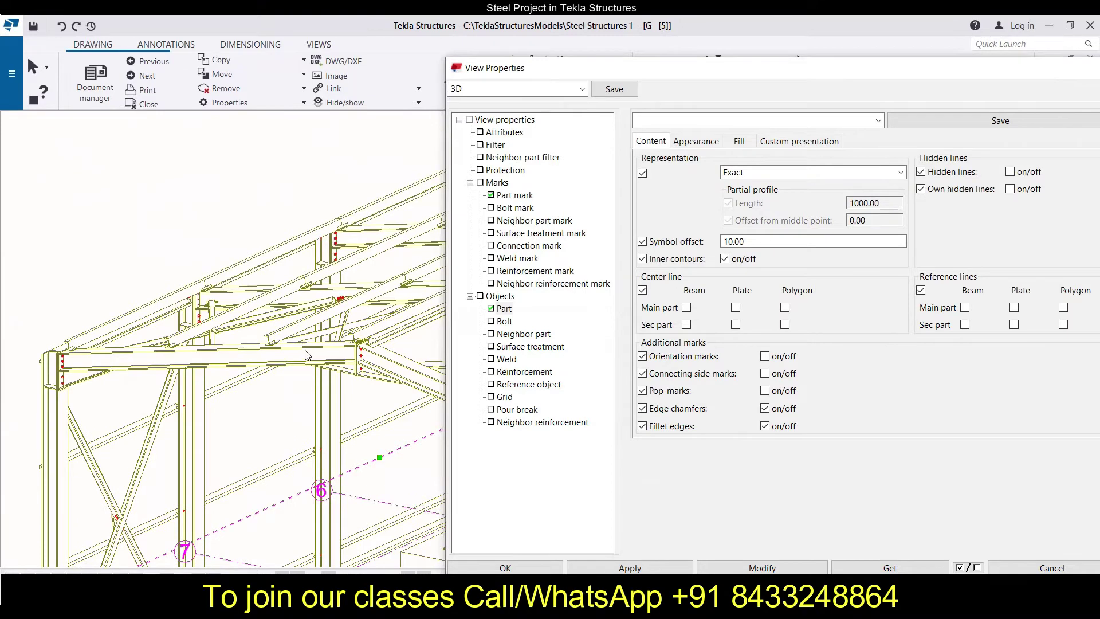
{"action": "scroll", "coordinate": [302, 360], "scroll_direction": "down", "scroll_amount": 2}
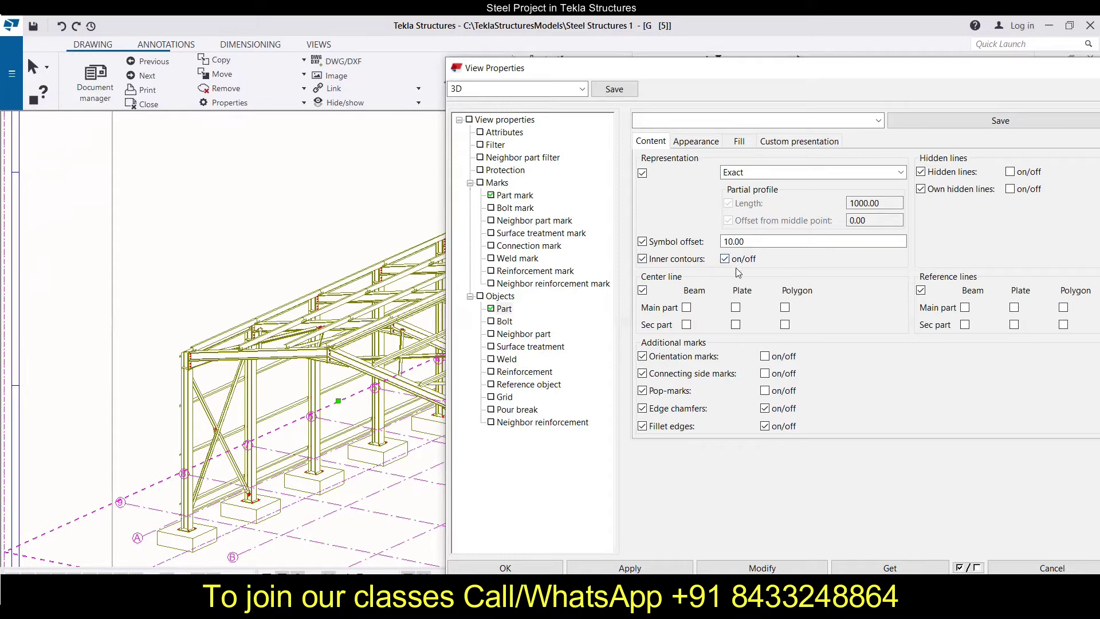
- Turn on hidden lines and zoom in to check the cyan dashed hidden edges
{"action": "scroll", "coordinate": [218, 400], "scroll_direction": "up", "scroll_amount": 5}
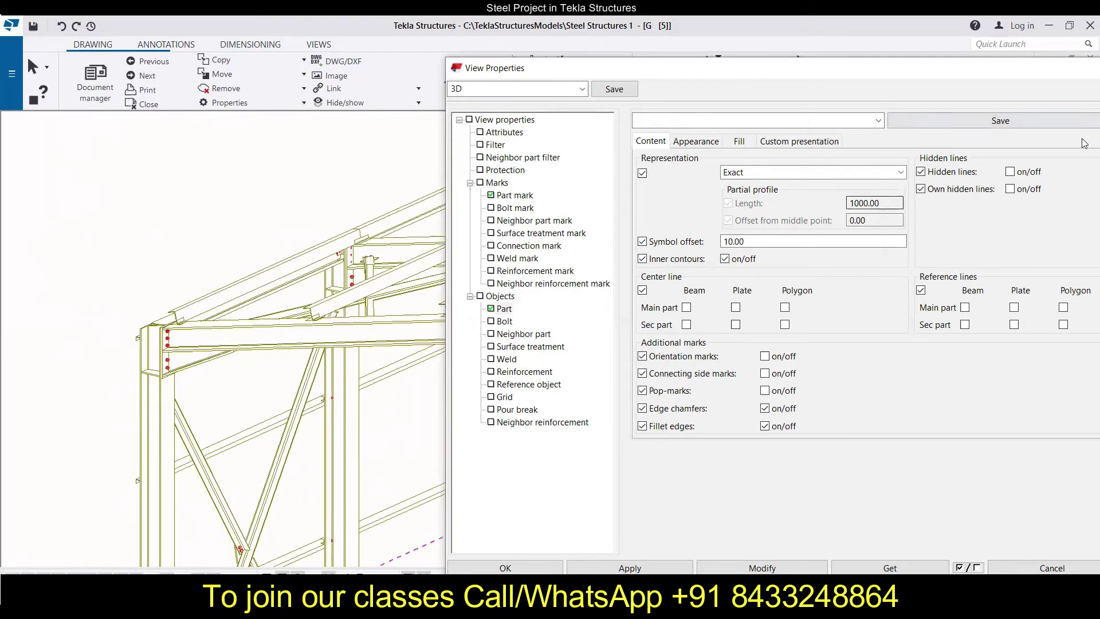
{"action": "left_click", "coordinate": [1010, 171]}
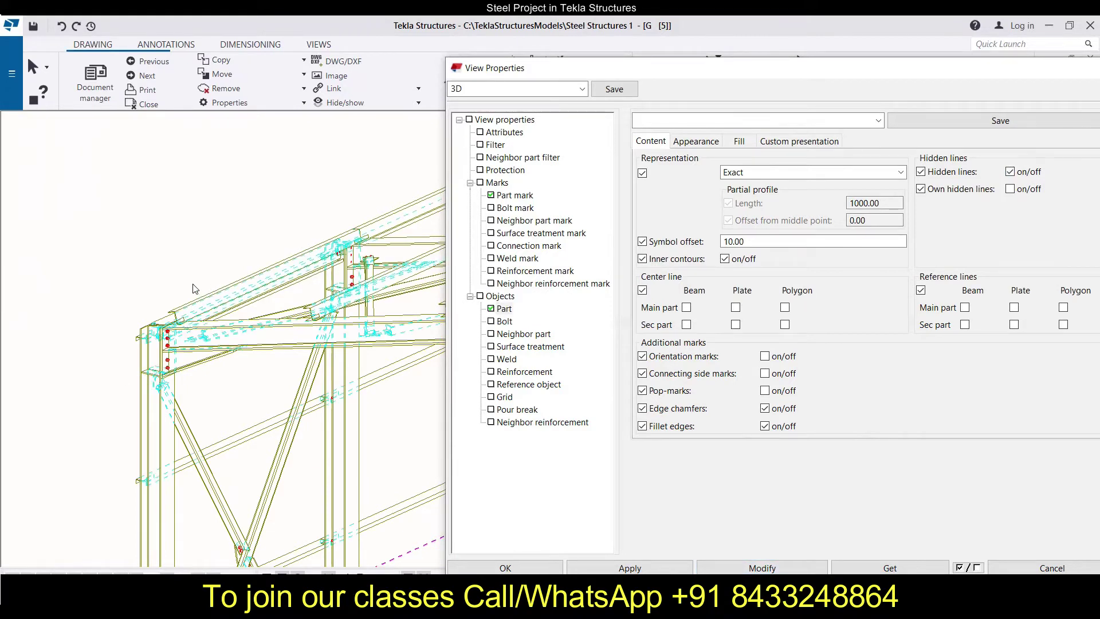
{"action": "scroll", "coordinate": [196, 288], "scroll_direction": "down", "scroll_amount": 5}
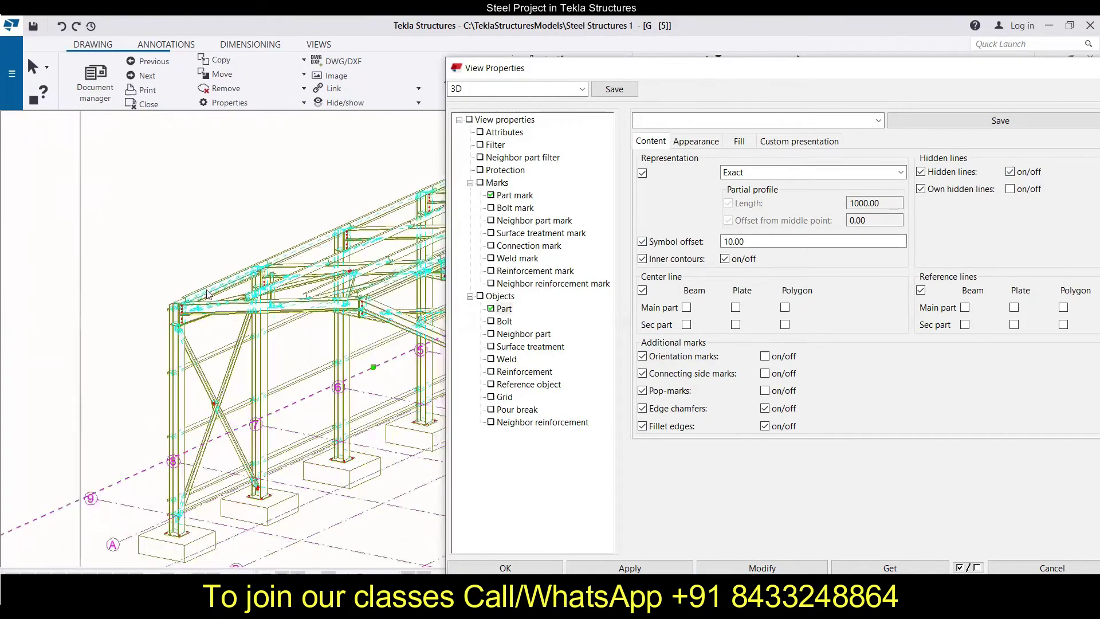
{"action": "scroll", "coordinate": [379, 192], "scroll_direction": "up", "scroll_amount": 2}
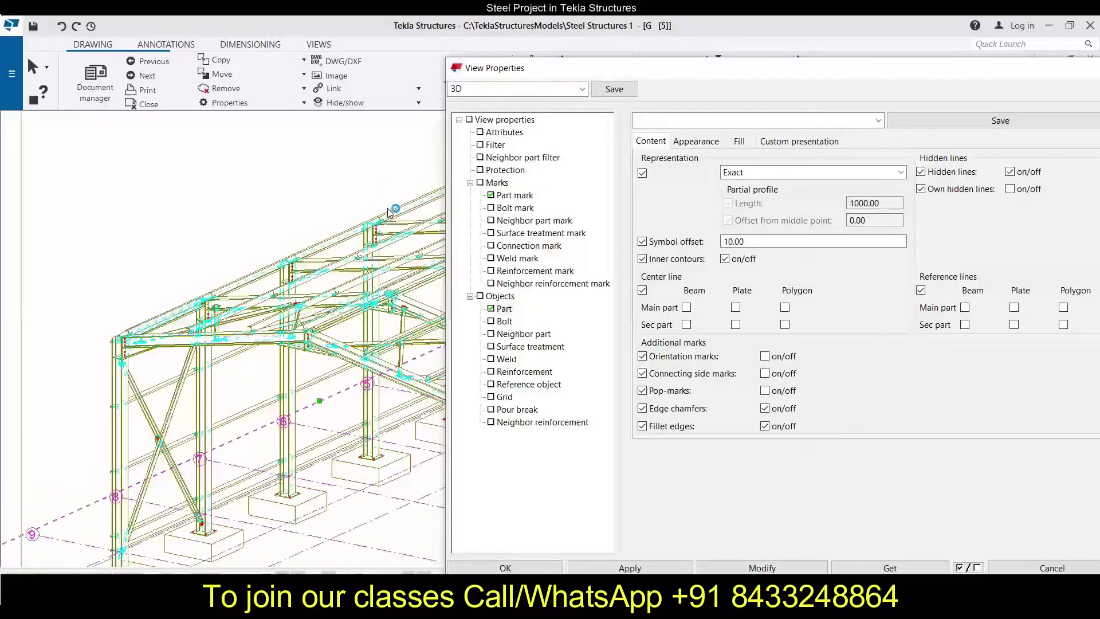
{"action": "scroll", "coordinate": [389, 212], "scroll_direction": "up", "scroll_amount": 3}
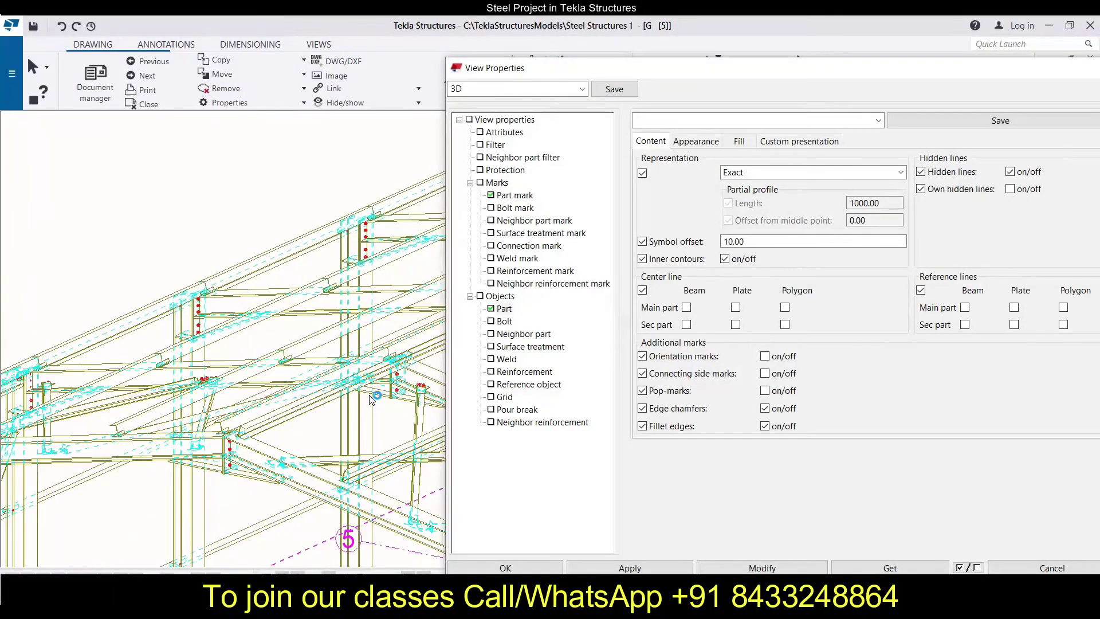
{"action": "scroll", "coordinate": [372, 398], "scroll_direction": "up", "scroll_amount": 2}
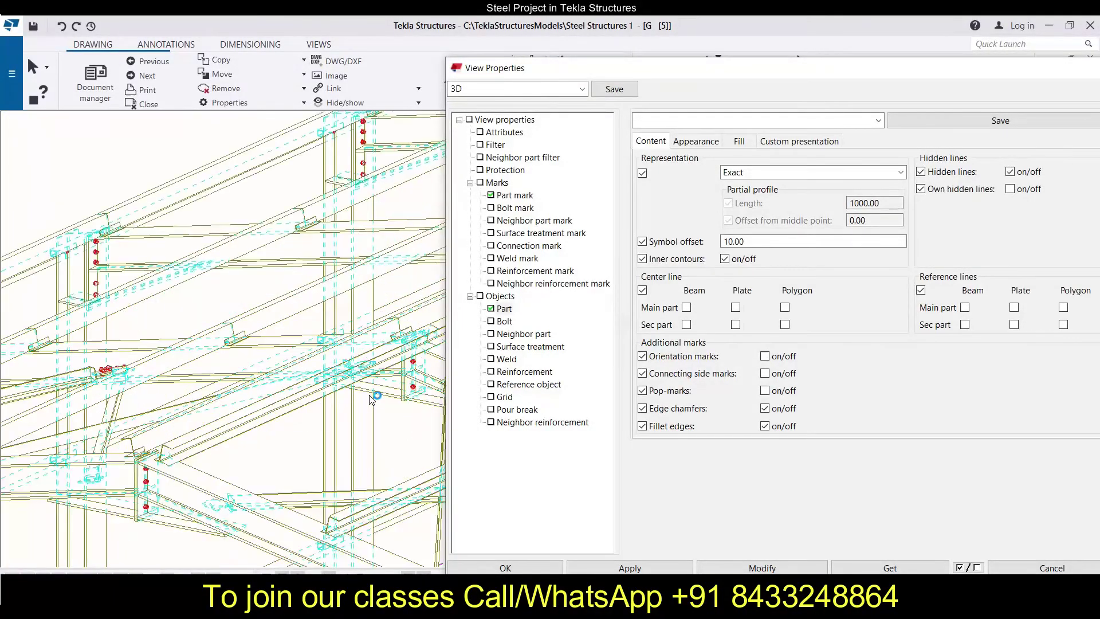
- Turn the hidden lines display back off in the view content settings
{"action": "left_click", "coordinate": [1011, 172]}
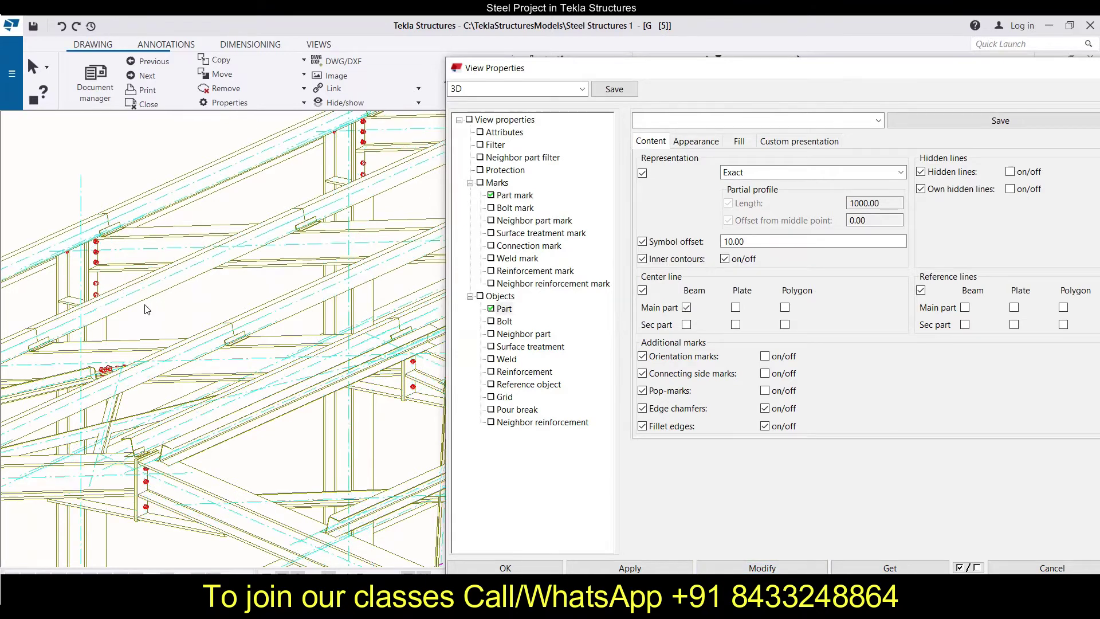
{"action": "scroll", "coordinate": [43, 366], "scroll_direction": "down", "scroll_amount": 3}
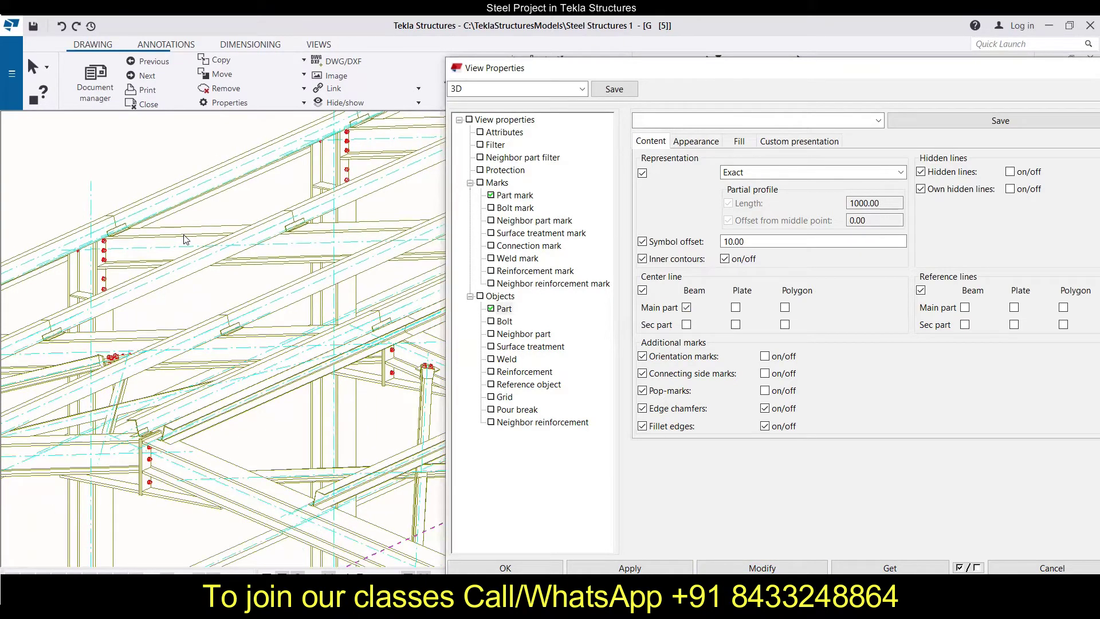
{"action": "scroll", "coordinate": [63, 366], "scroll_direction": "up", "scroll_amount": 3}
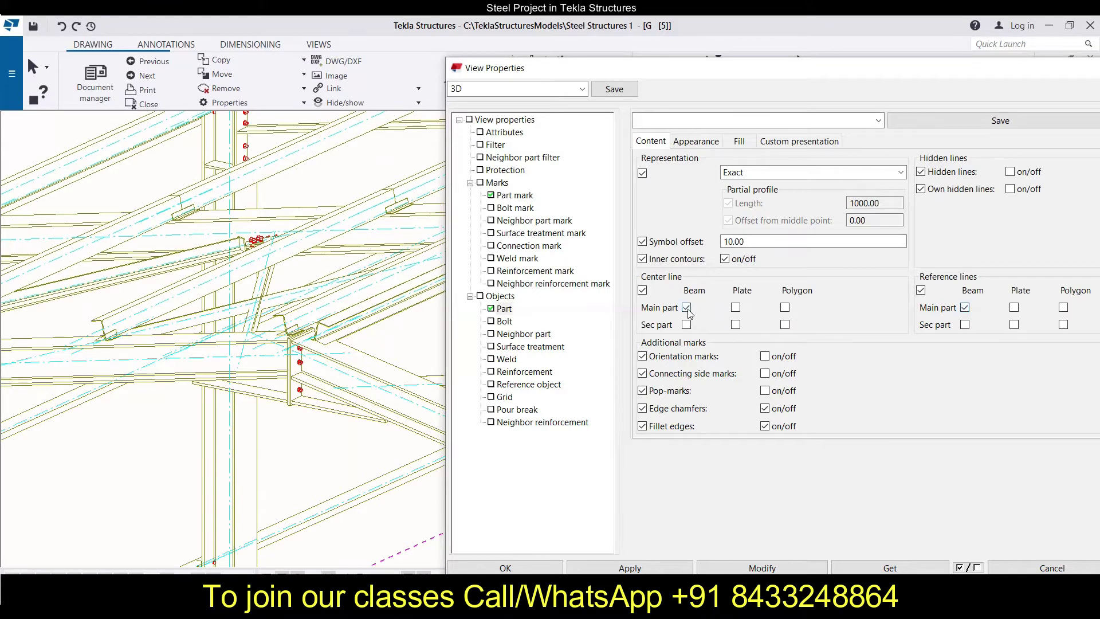
- Apply the main-part beam reference line settings and zoom in to inspect them
{"action": "left_click", "coordinate": [784, 567]}
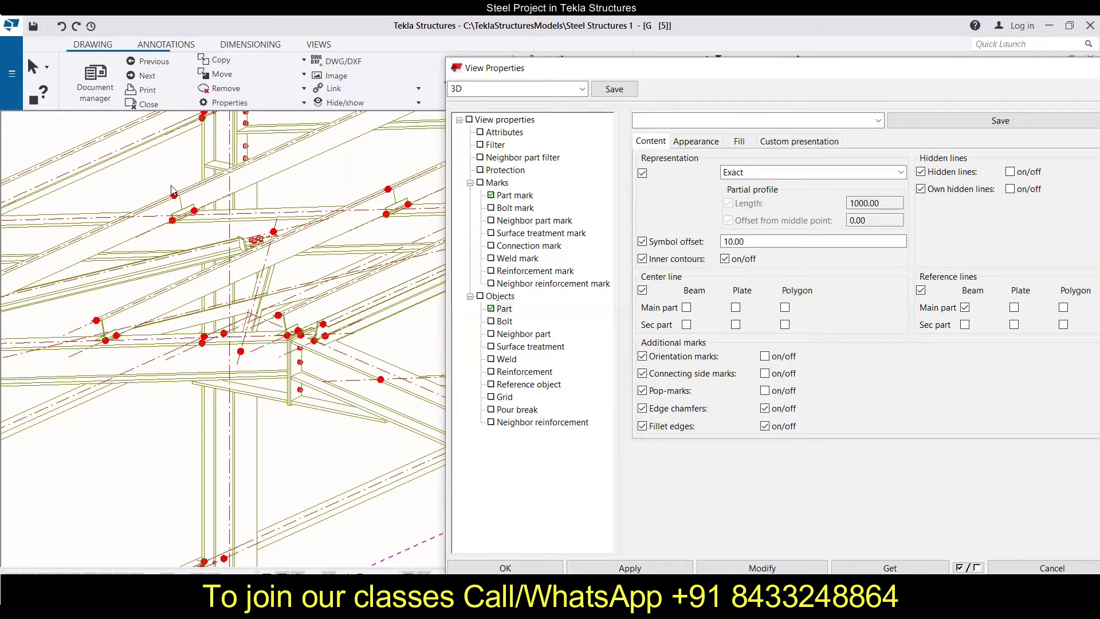
{"action": "scroll", "coordinate": [196, 207], "scroll_direction": "down", "scroll_amount": 2}
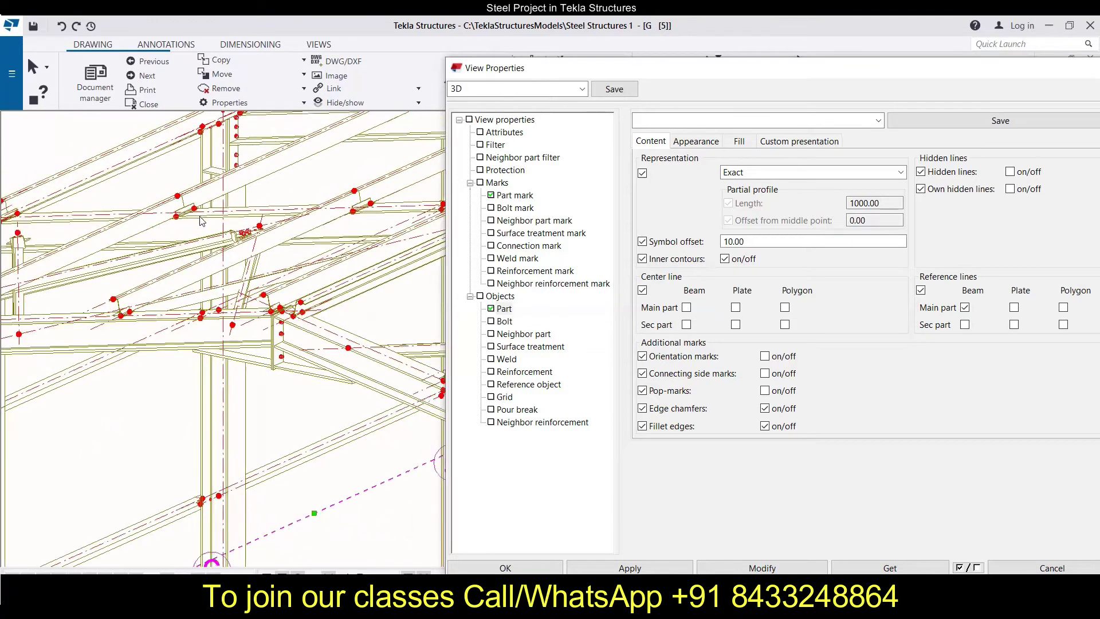
{"action": "scroll", "coordinate": [201, 221], "scroll_direction": "down", "scroll_amount": 2}
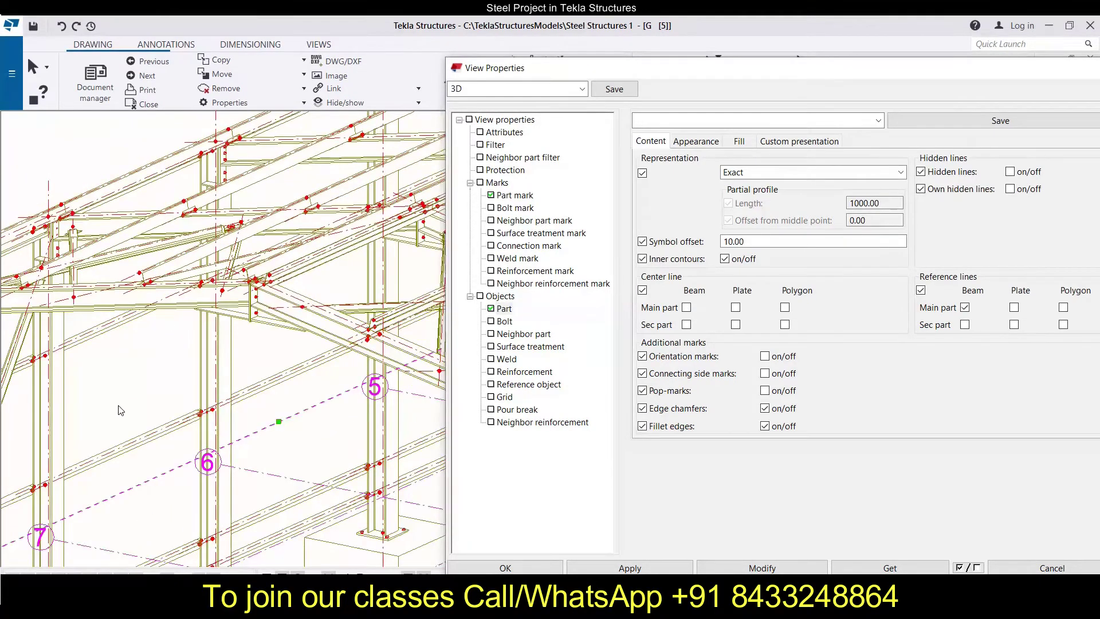
{"action": "scroll", "coordinate": [121, 412], "scroll_direction": "up", "scroll_amount": 1}
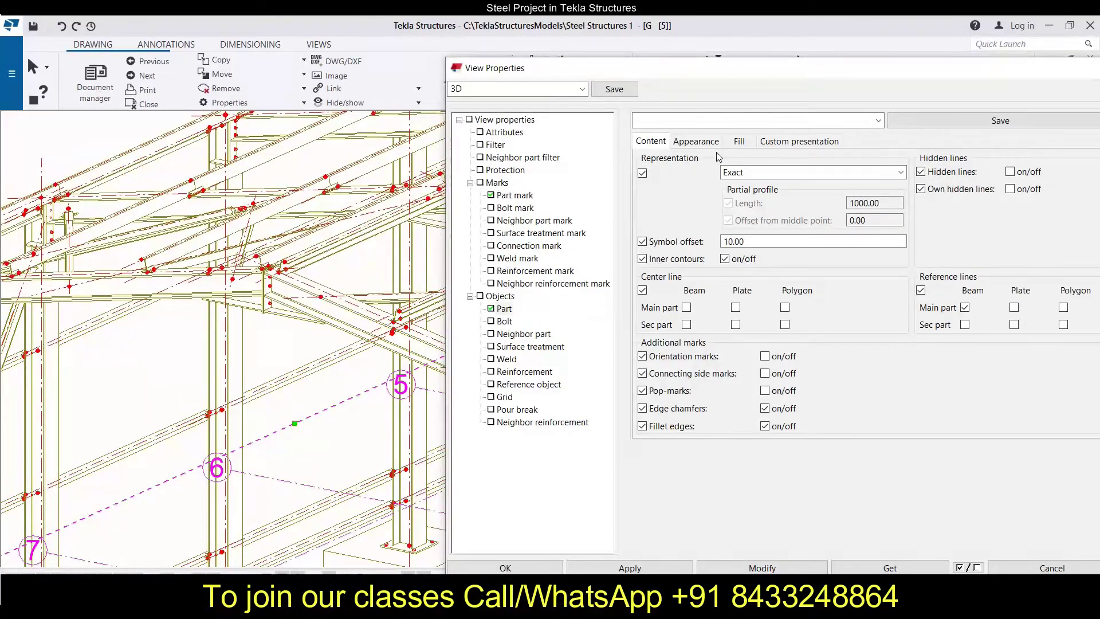
- Make visible lines green and dotted on the Appearance tab and apply it
{"action": "left_click", "coordinate": [697, 142]}
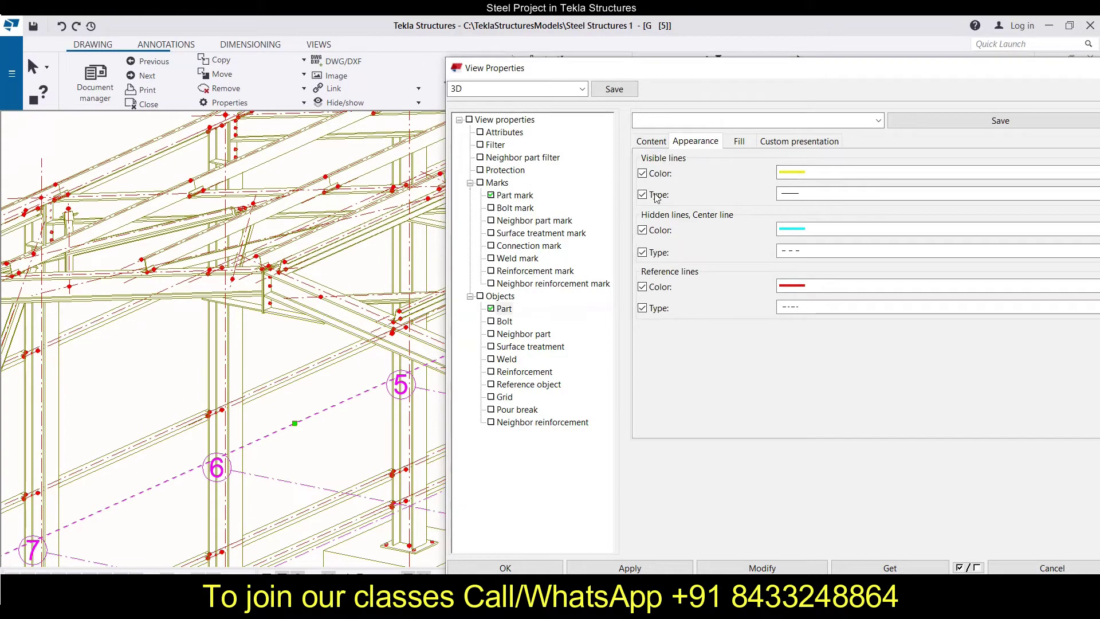
{"action": "left_click", "coordinate": [851, 173]}
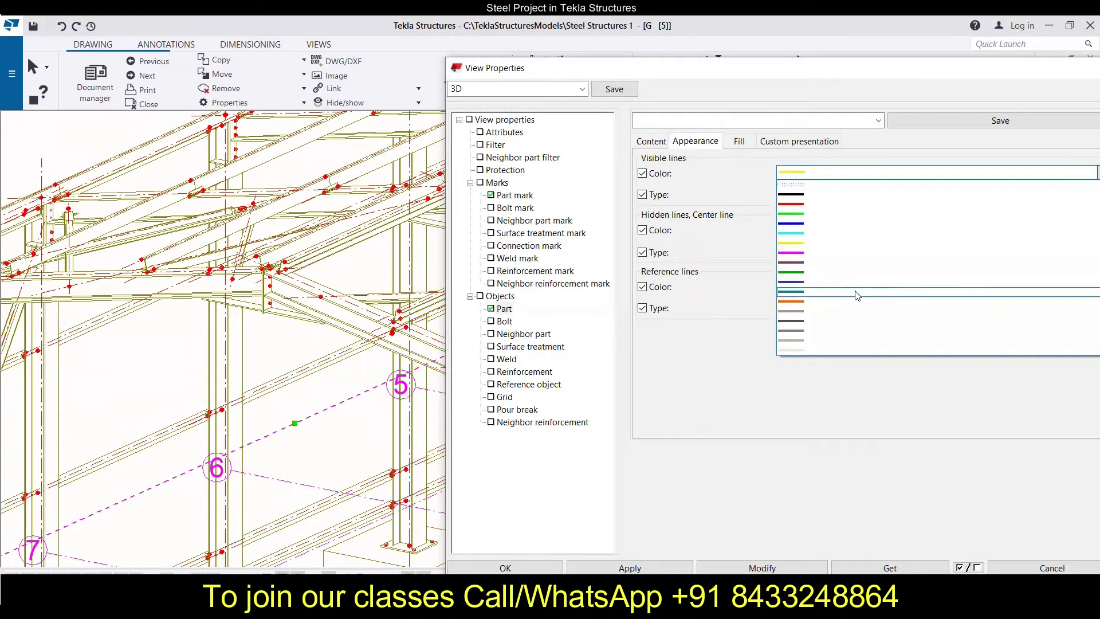
{"action": "left_click", "coordinate": [809, 214]}
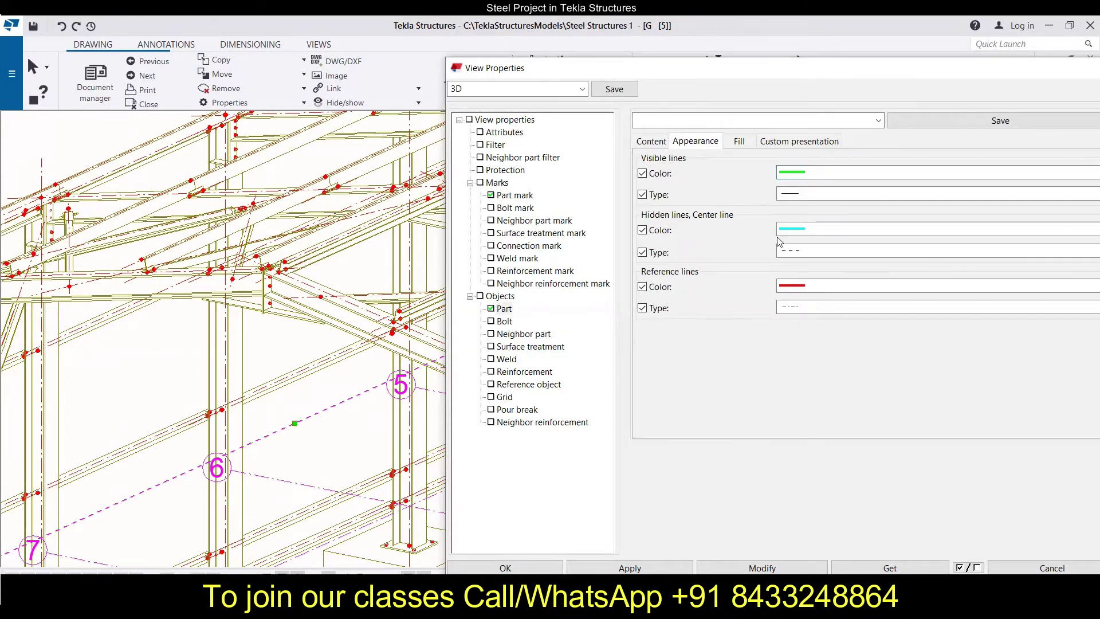
{"action": "left_click", "coordinate": [814, 194]}
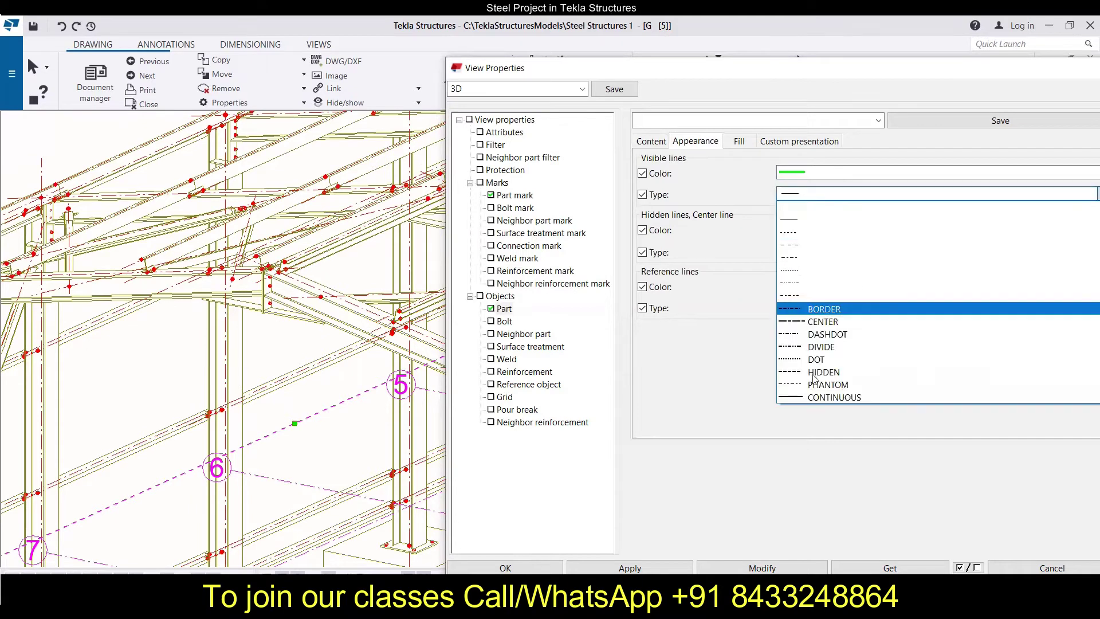
{"action": "left_click", "coordinate": [810, 272]}
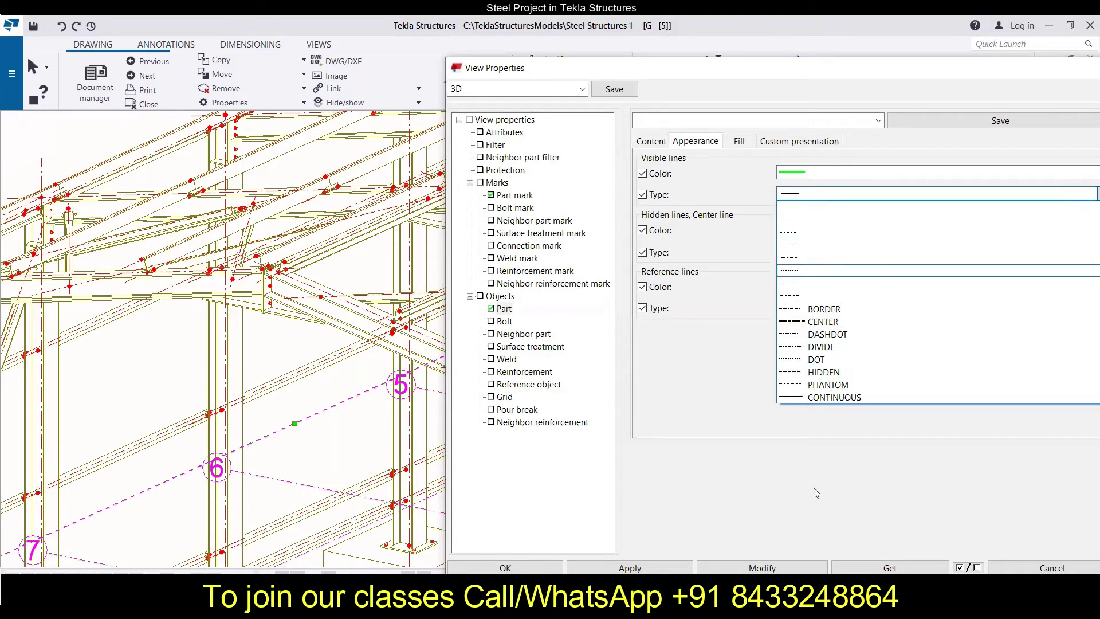
{"action": "left_click", "coordinate": [789, 569]}
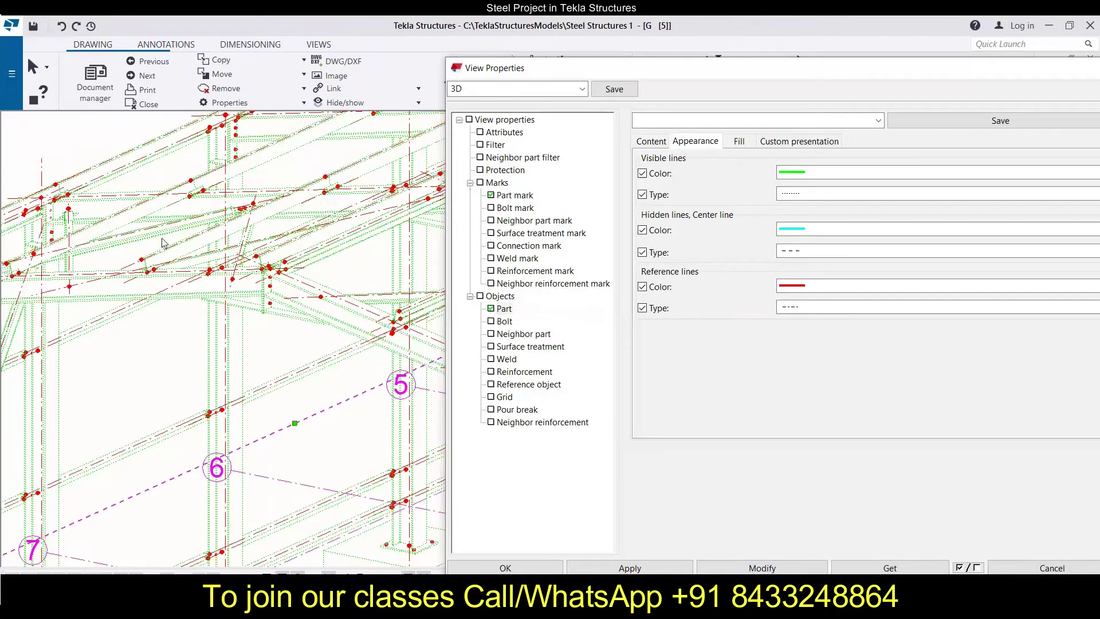
{"action": "left_click", "coordinate": [821, 173]}
- Return visible lines to black with a solid line type and apply
{"action": "left_click", "coordinate": [813, 195]}
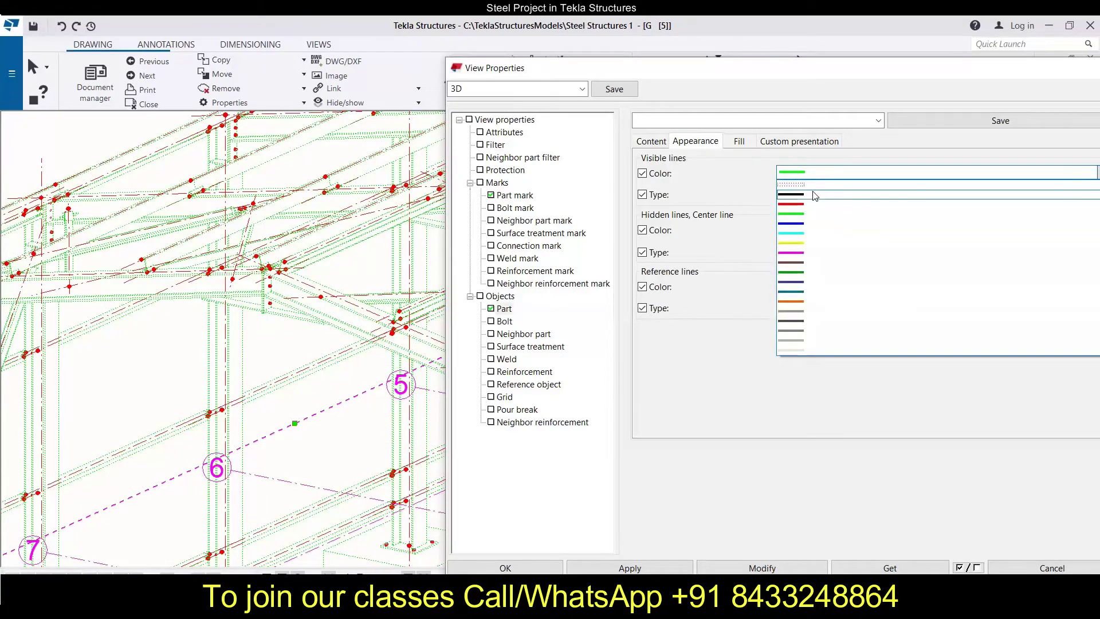
{"action": "left_click", "coordinate": [812, 195]}
{"action": "left_click", "coordinate": [807, 220]}
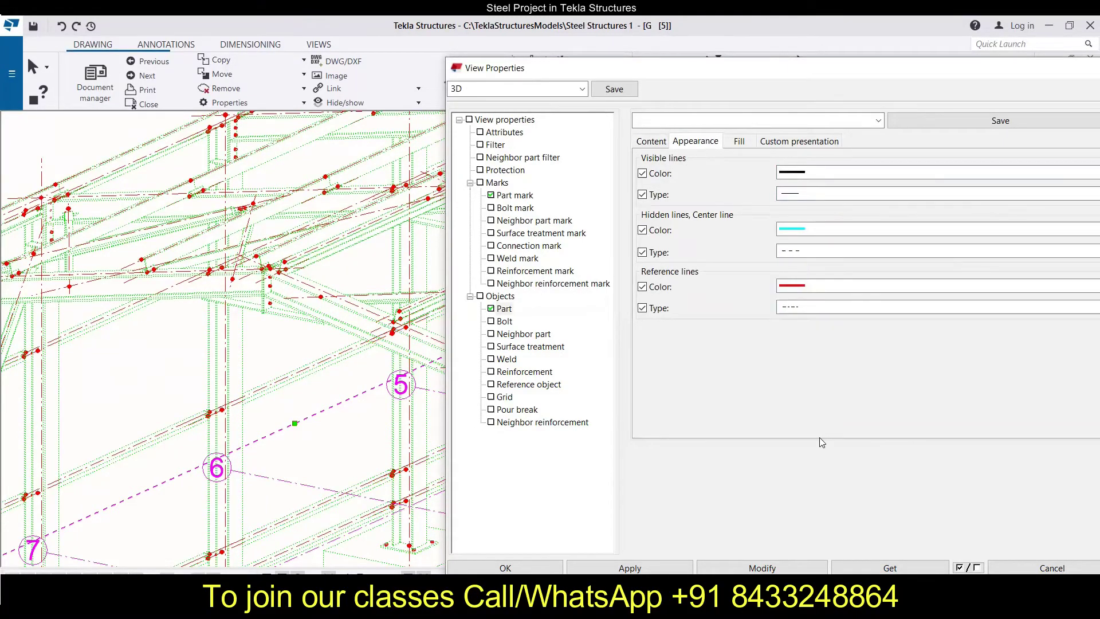
{"action": "left_click", "coordinate": [804, 569]}
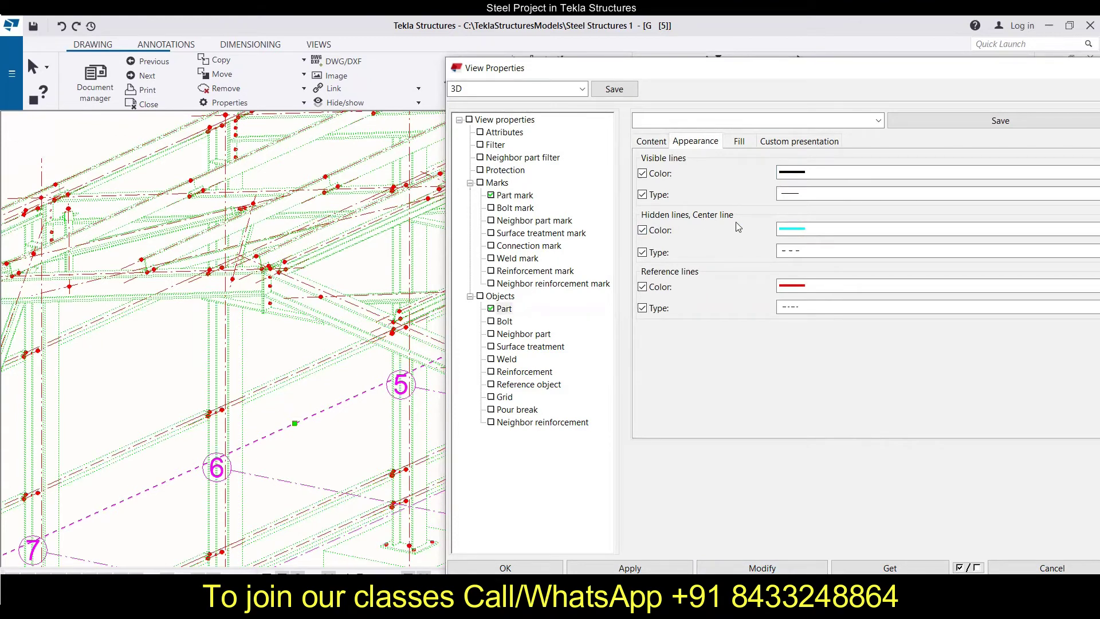
- Keep hidden lines cyan and change the reference line colour to blue, then apply
{"action": "left_click", "coordinate": [842, 234]}
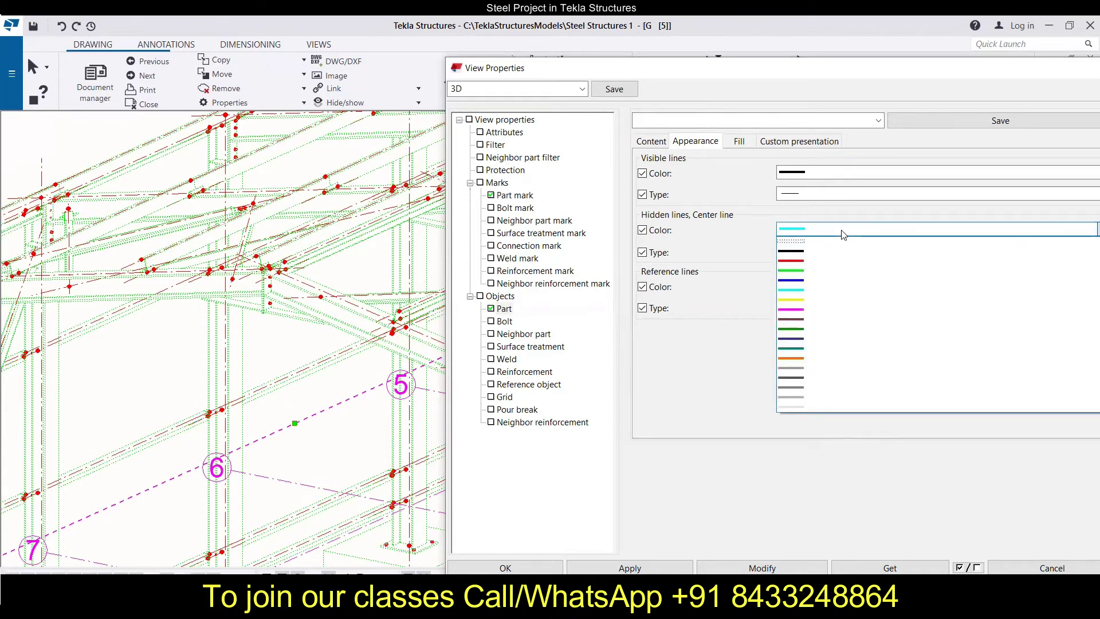
{"action": "left_click", "coordinate": [842, 233]}
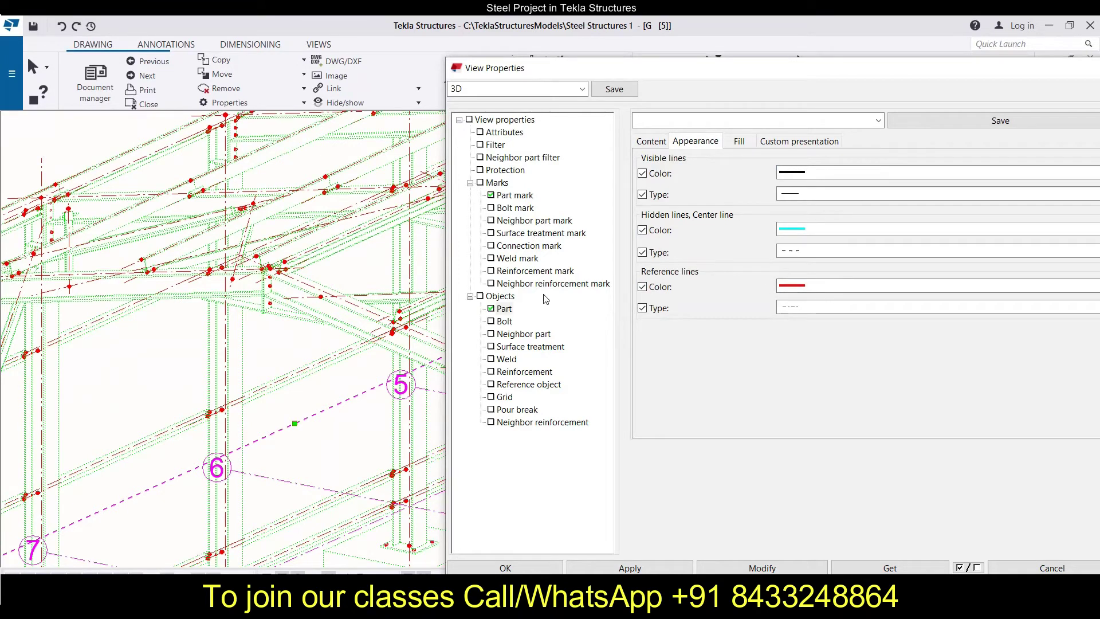
{"action": "left_click", "coordinate": [838, 286]}
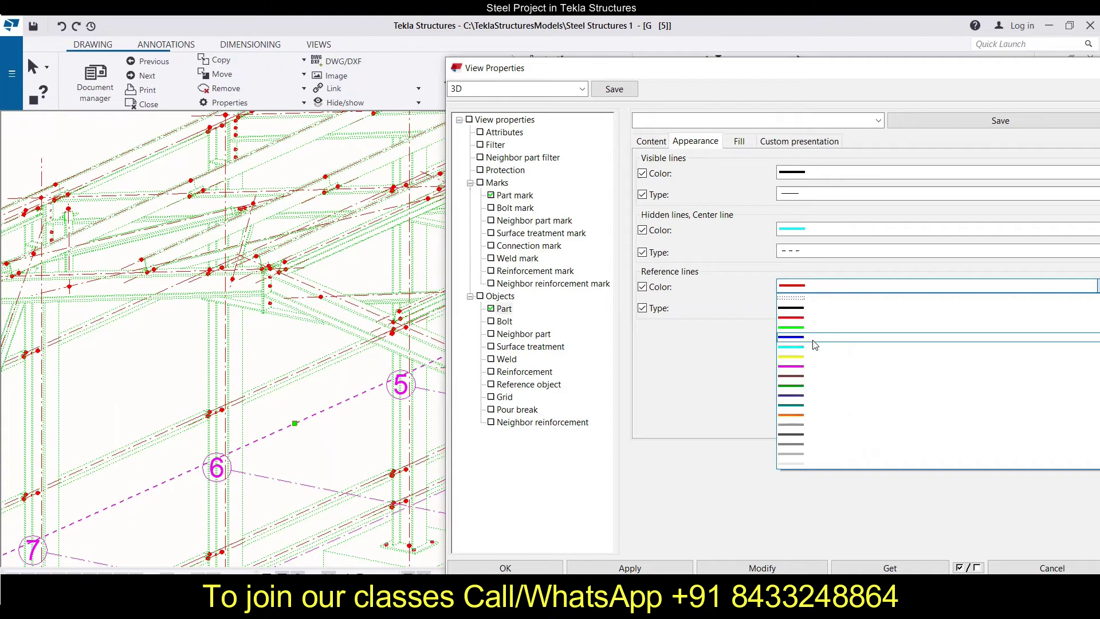
{"action": "left_click", "coordinate": [772, 417]}
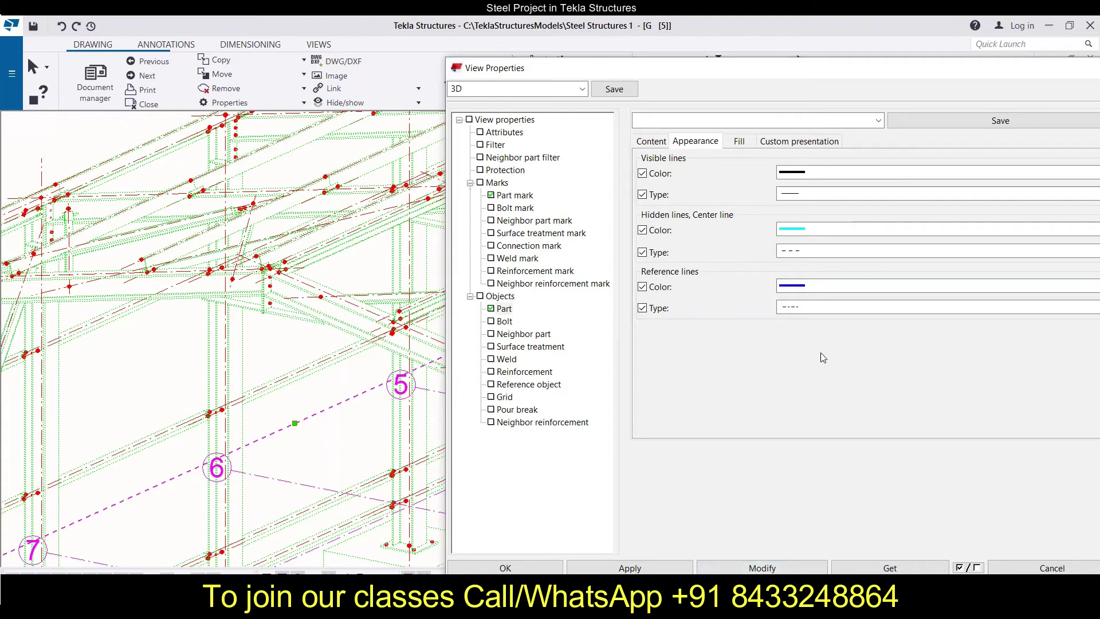
{"action": "left_click", "coordinate": [762, 568]}
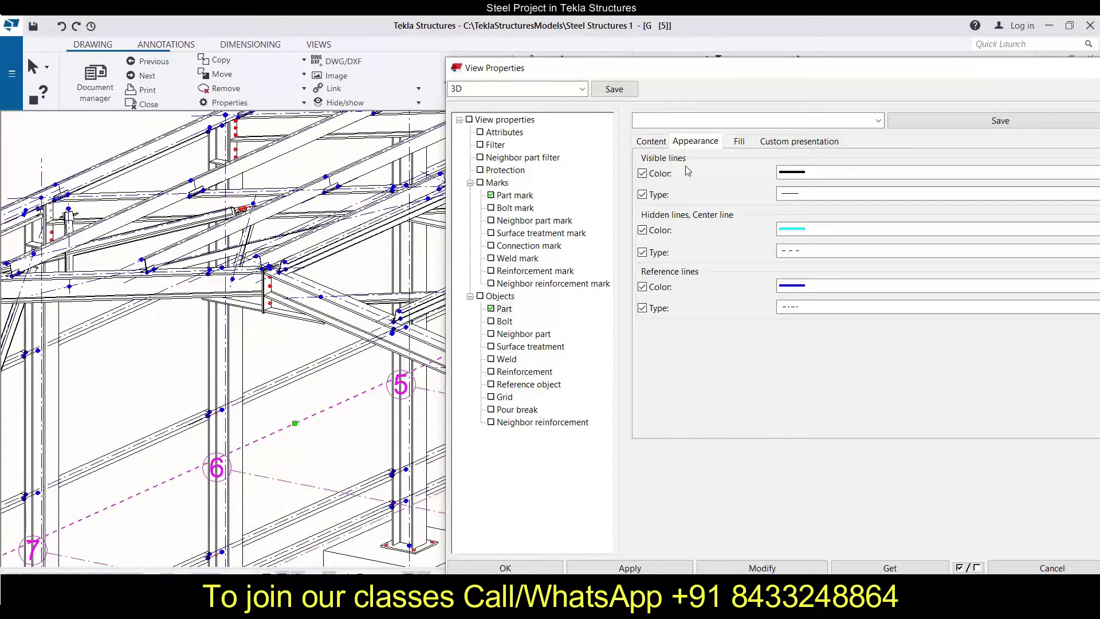
{"action": "left_click", "coordinate": [653, 141]}
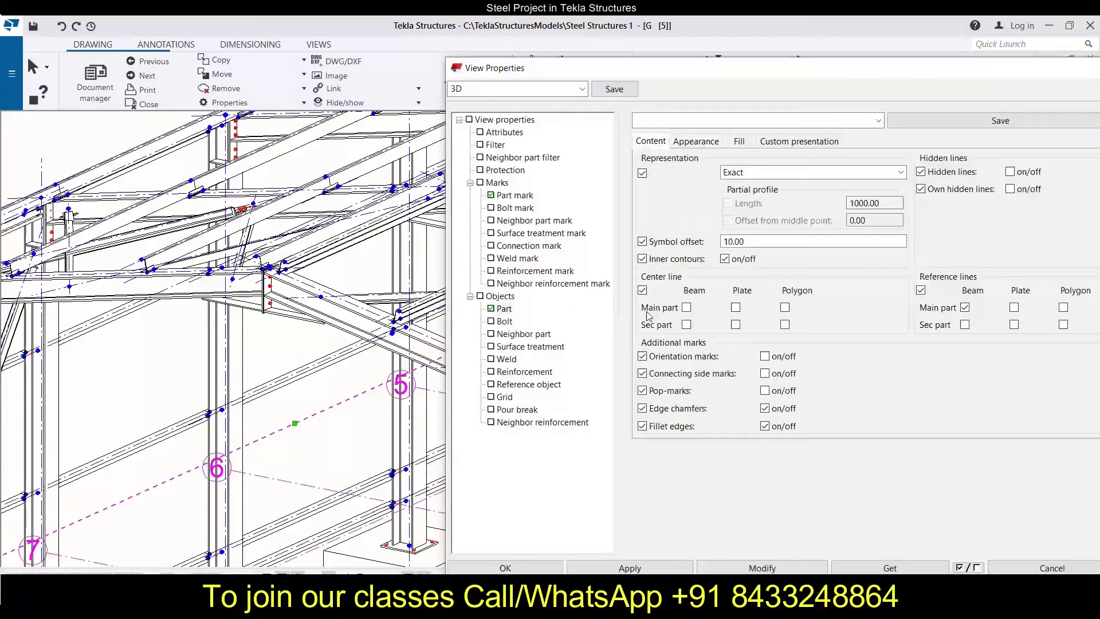
- Show centre lines on beam main parts and make hidden lines magenta, applying the change
{"action": "left_click", "coordinate": [686, 308]}
{"action": "left_click", "coordinate": [702, 144]}
{"action": "left_click", "coordinate": [828, 232]}
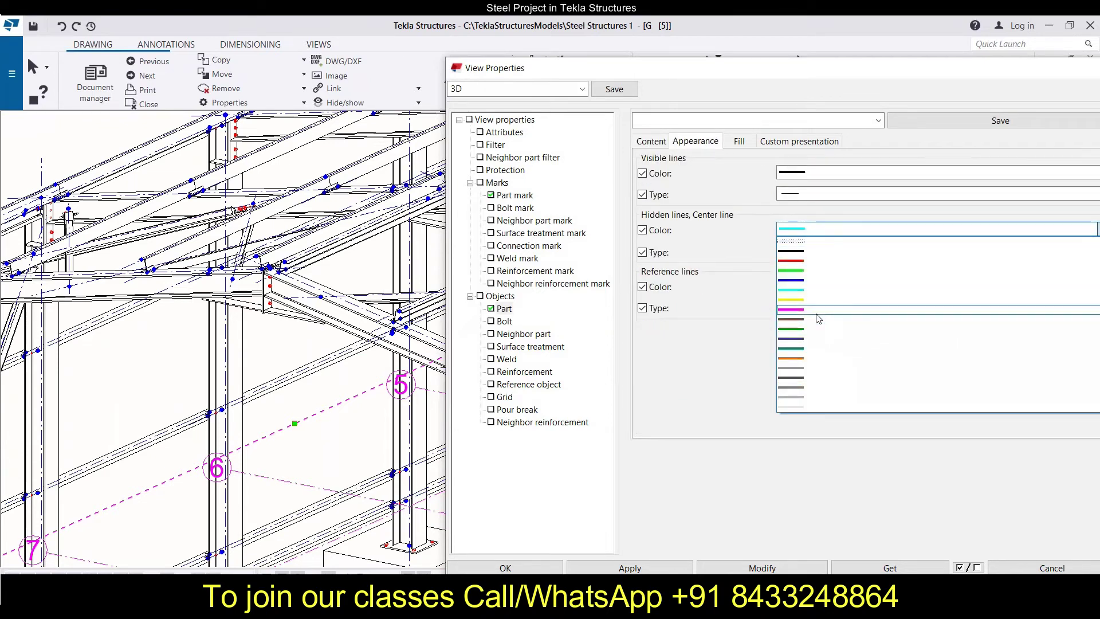
{"action": "left_click", "coordinate": [818, 310]}
{"action": "left_click", "coordinate": [771, 564]}
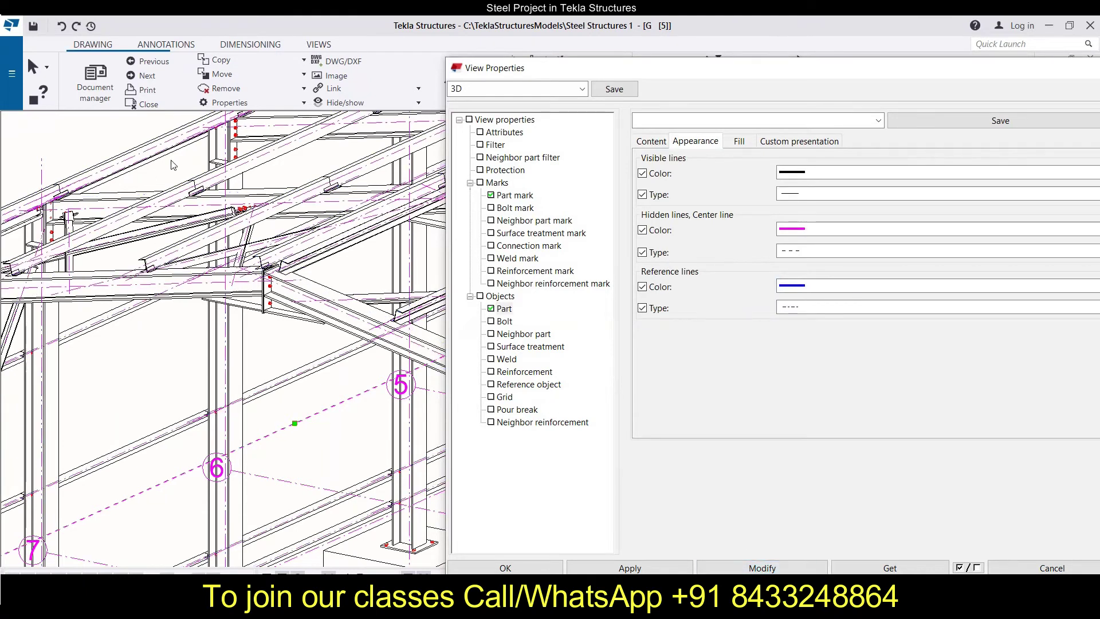
{"action": "scroll", "coordinate": [150, 251], "scroll_direction": "down", "scroll_amount": 2}
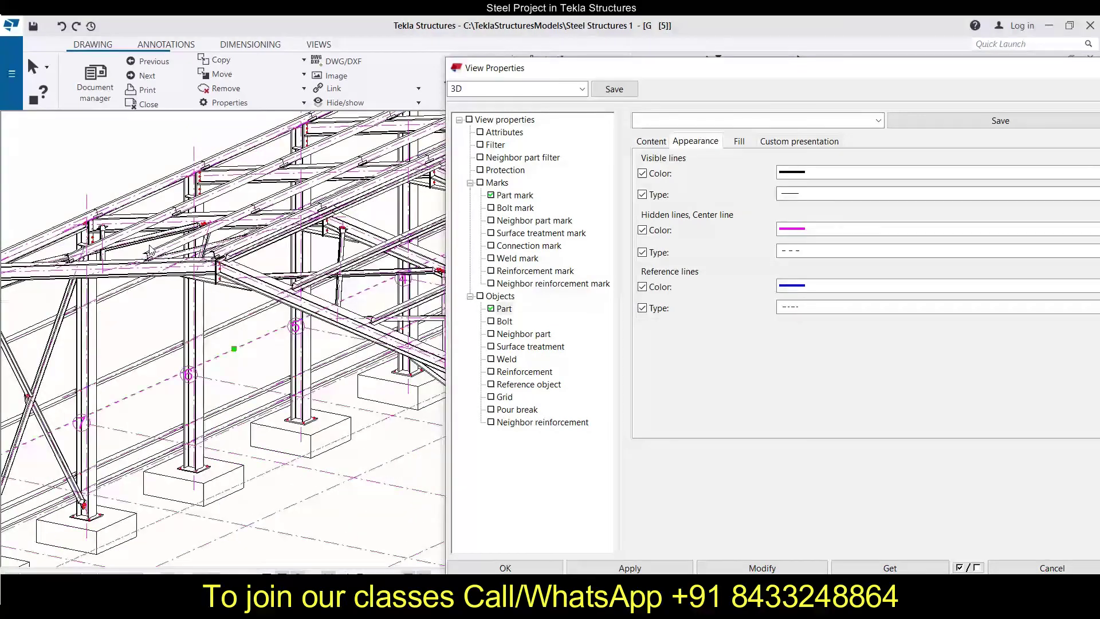
{"action": "scroll", "coordinate": [150, 251], "scroll_direction": "down", "scroll_amount": 1}
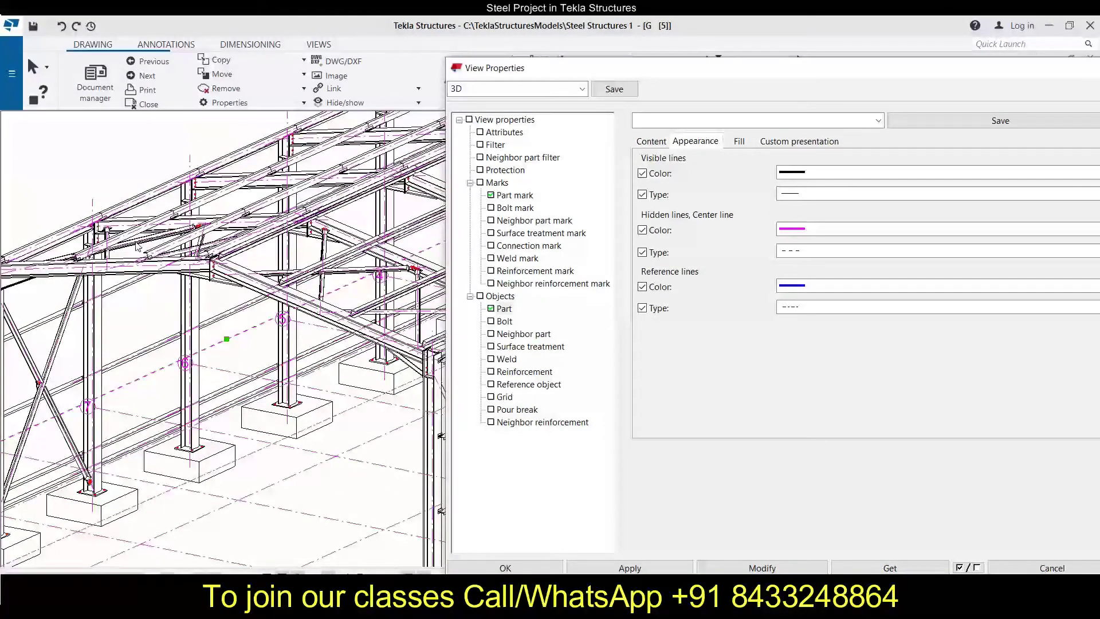
{"action": "left_click", "coordinate": [739, 142]}
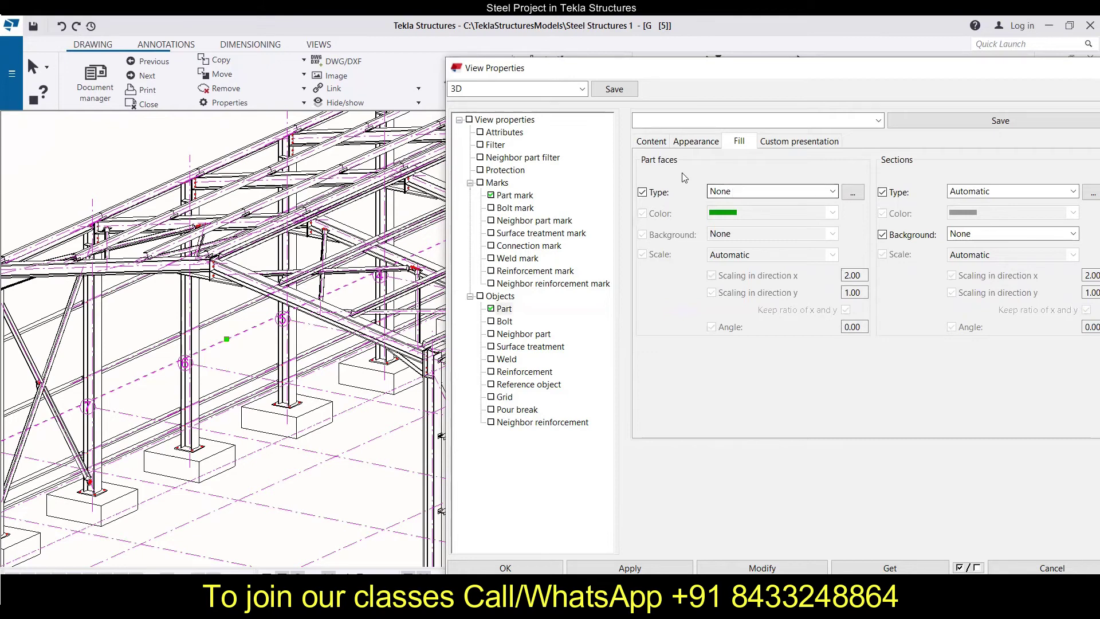
- Set the Part faces fill type to SOLID and apply it to the 3D view
{"action": "left_click", "coordinate": [793, 193]}
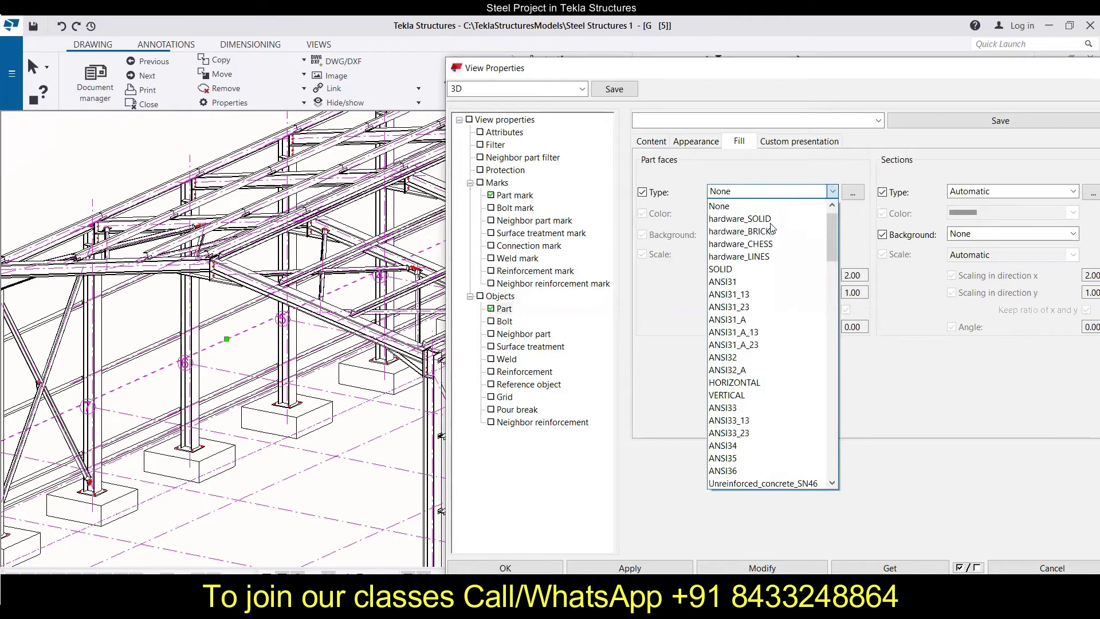
{"action": "left_click", "coordinate": [756, 269]}
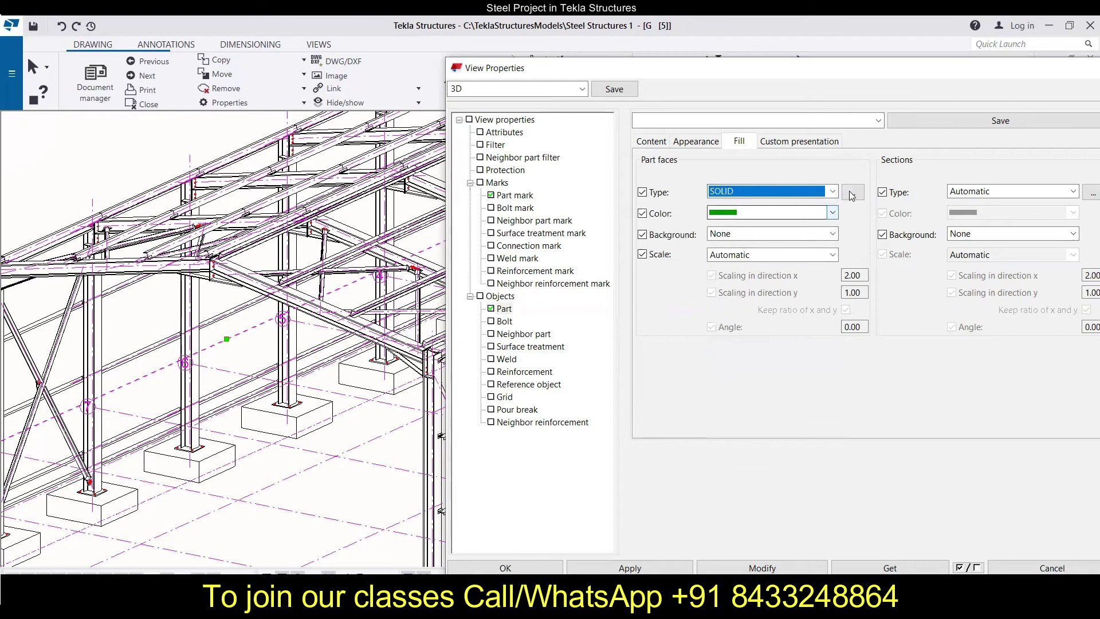
{"action": "left_click", "coordinate": [781, 568]}
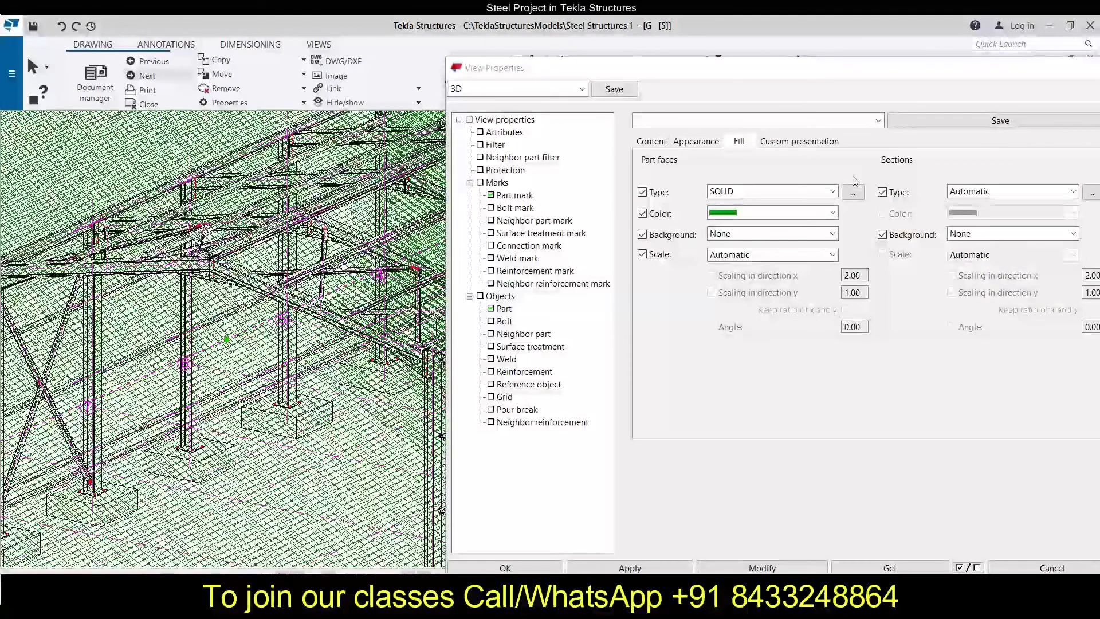
- Preview the available patterns in the Hatches window, then close it
{"action": "left_click", "coordinate": [853, 195]}
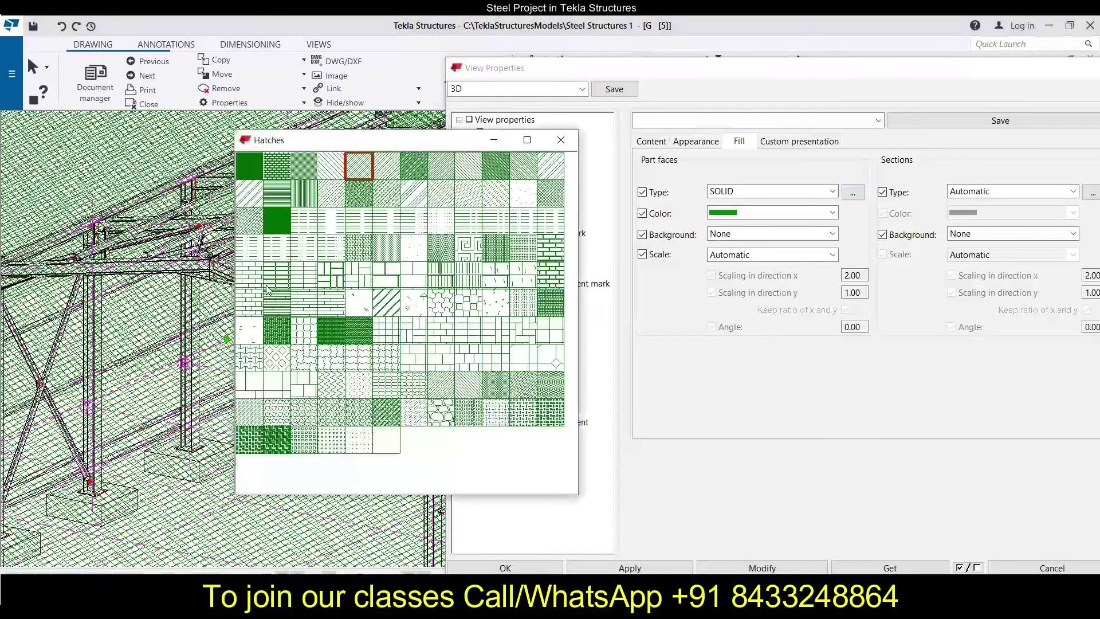
{"action": "left_click", "coordinate": [561, 141]}
{"action": "scroll", "coordinate": [130, 236], "scroll_direction": "down", "scroll_amount": 5}
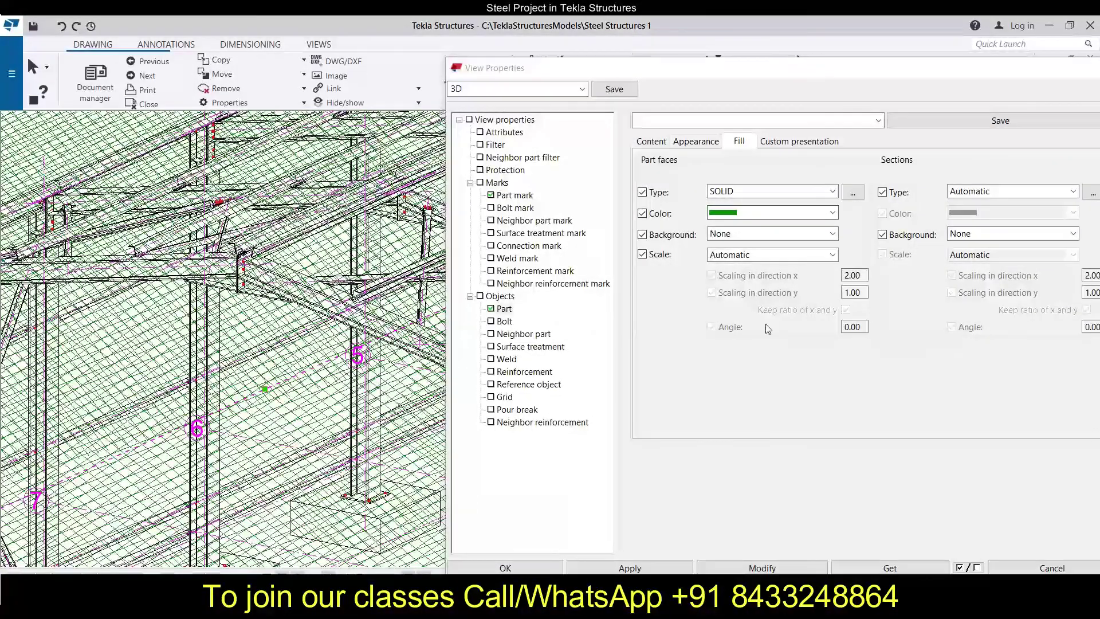
- Scroll through the Part faces Type pattern list, keeping SOLID selected
{"action": "key", "text": "alt+Down"}
{"action": "scroll", "coordinate": [780, 365], "scroll_direction": "up", "scroll_amount": 2}
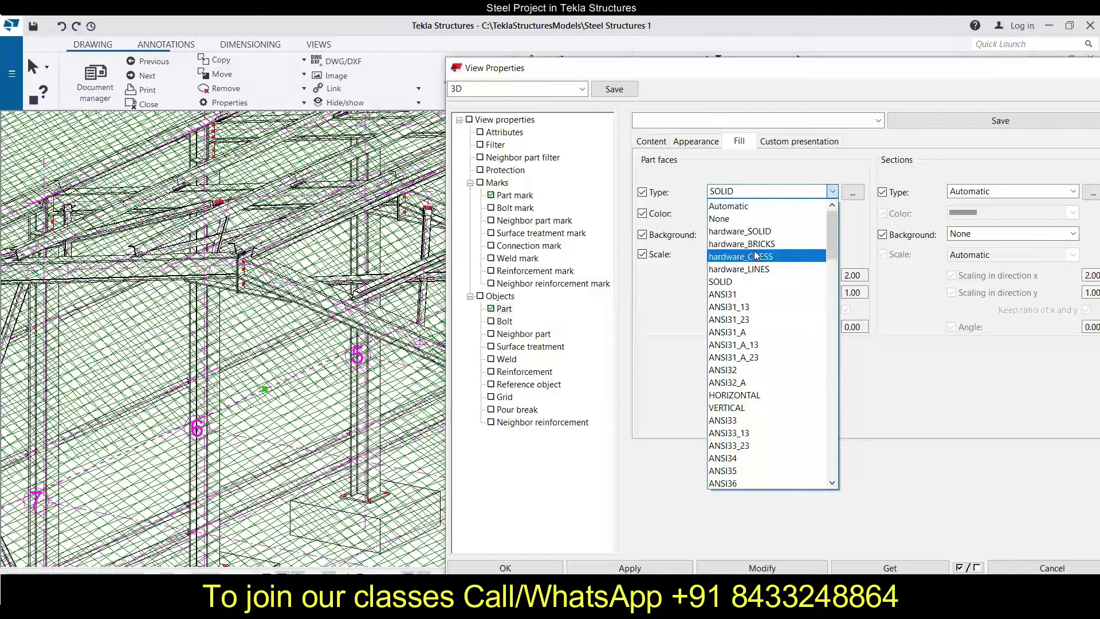
{"action": "scroll", "coordinate": [768, 310], "scroll_direction": "down", "scroll_amount": 6}
{"action": "scroll", "coordinate": [755, 260], "scroll_direction": "down", "scroll_amount": 5}
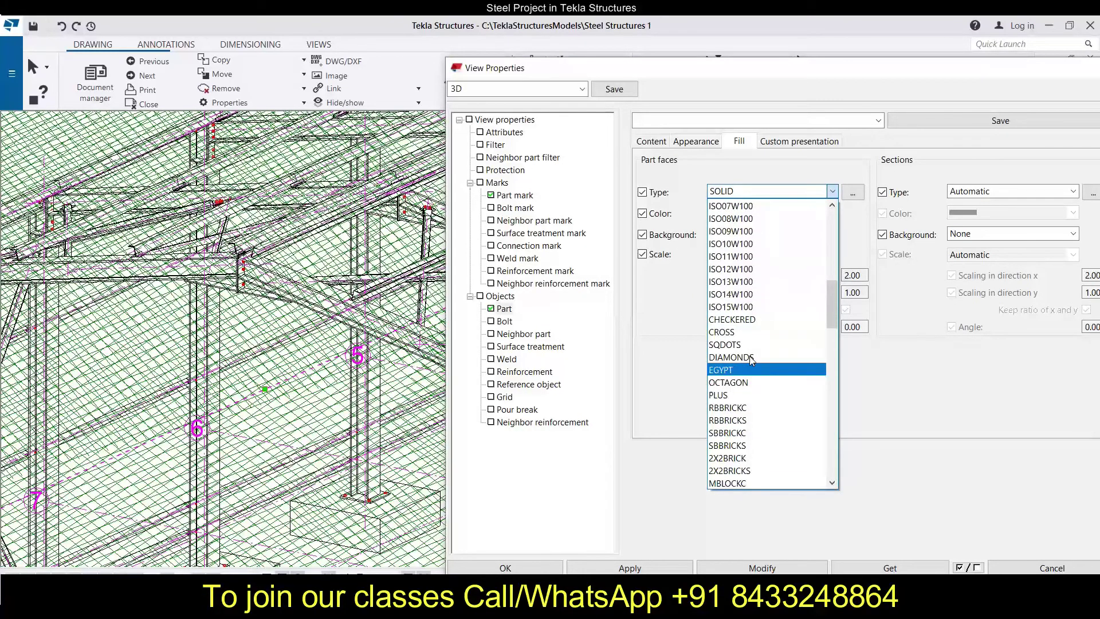
{"action": "scroll", "coordinate": [742, 294], "scroll_direction": "down", "scroll_amount": 6}
{"action": "scroll", "coordinate": [742, 294], "scroll_direction": "down", "scroll_amount": 7}
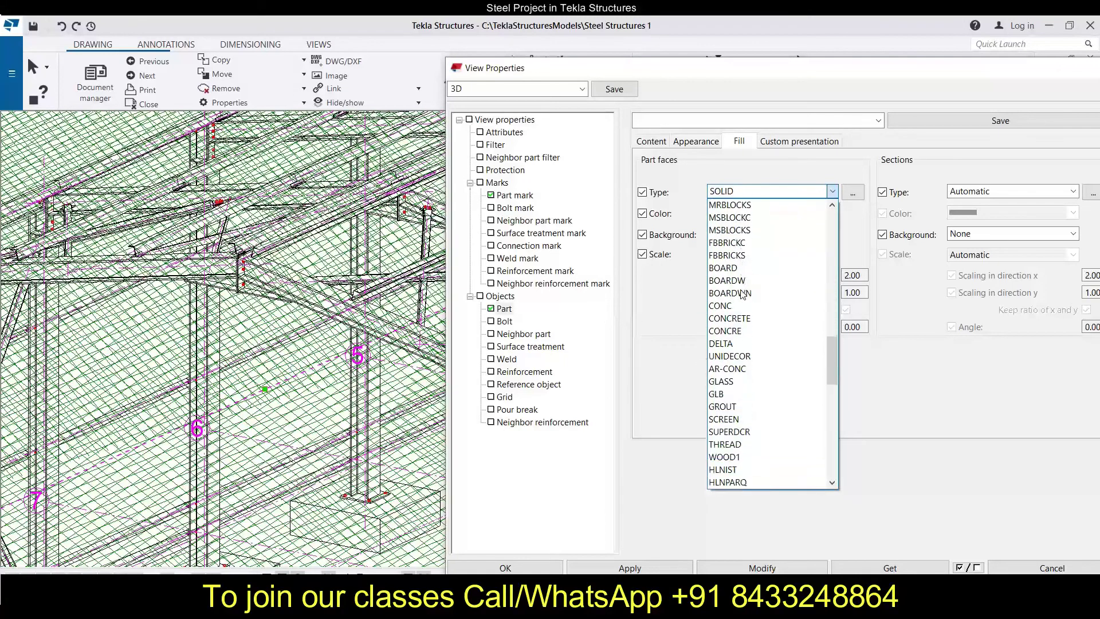
{"action": "scroll", "coordinate": [741, 292], "scroll_direction": "down", "scroll_amount": 5}
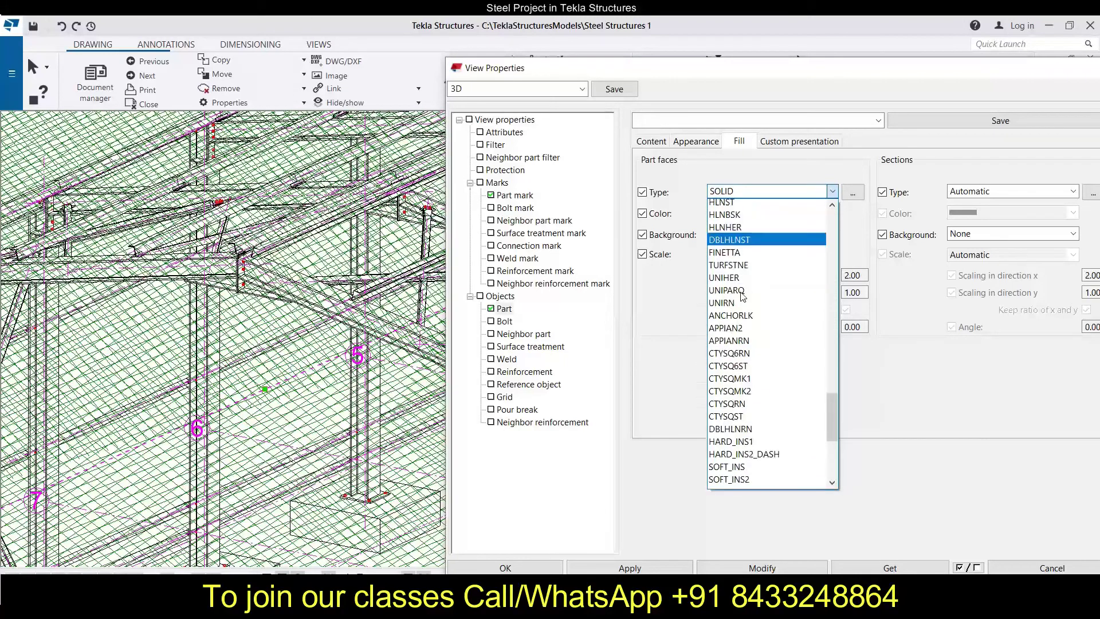
{"action": "scroll", "coordinate": [738, 324], "scroll_direction": "down", "scroll_amount": 3}
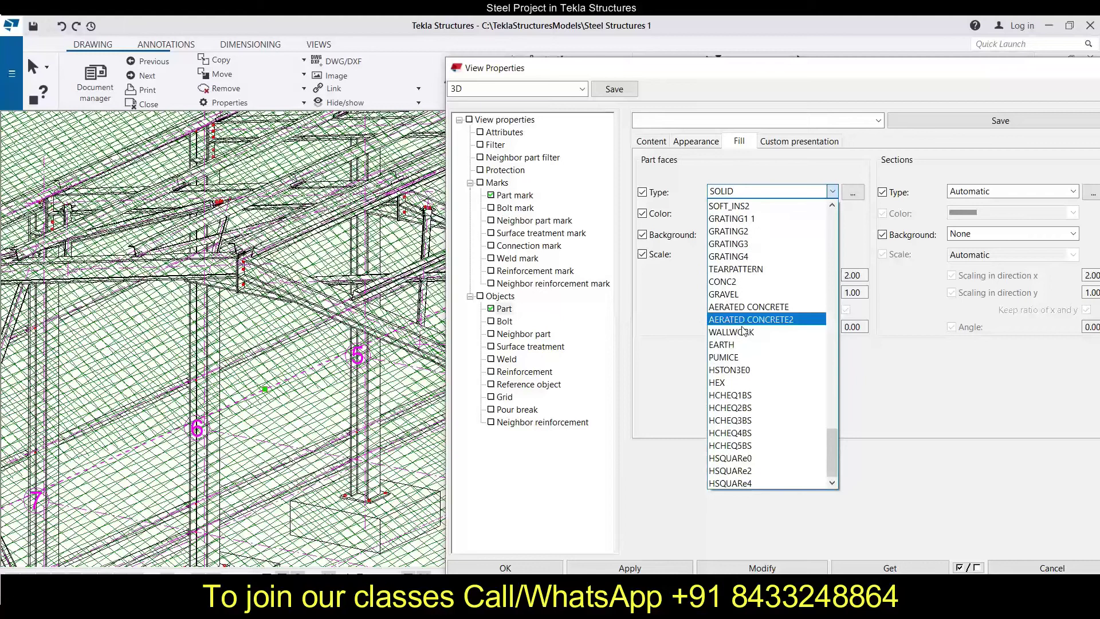
{"action": "scroll", "coordinate": [745, 338], "scroll_direction": "up", "scroll_amount": 15}
{"action": "scroll", "coordinate": [747, 342], "scroll_direction": "up", "scroll_amount": 12}
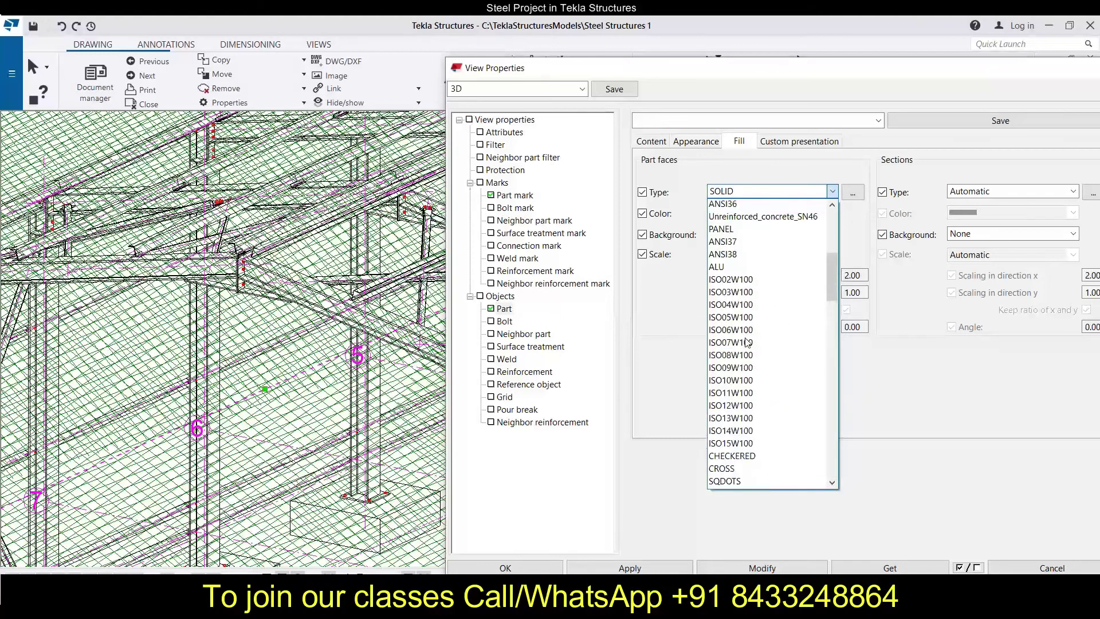
{"action": "scroll", "coordinate": [749, 248], "scroll_direction": "up", "scroll_amount": 2}
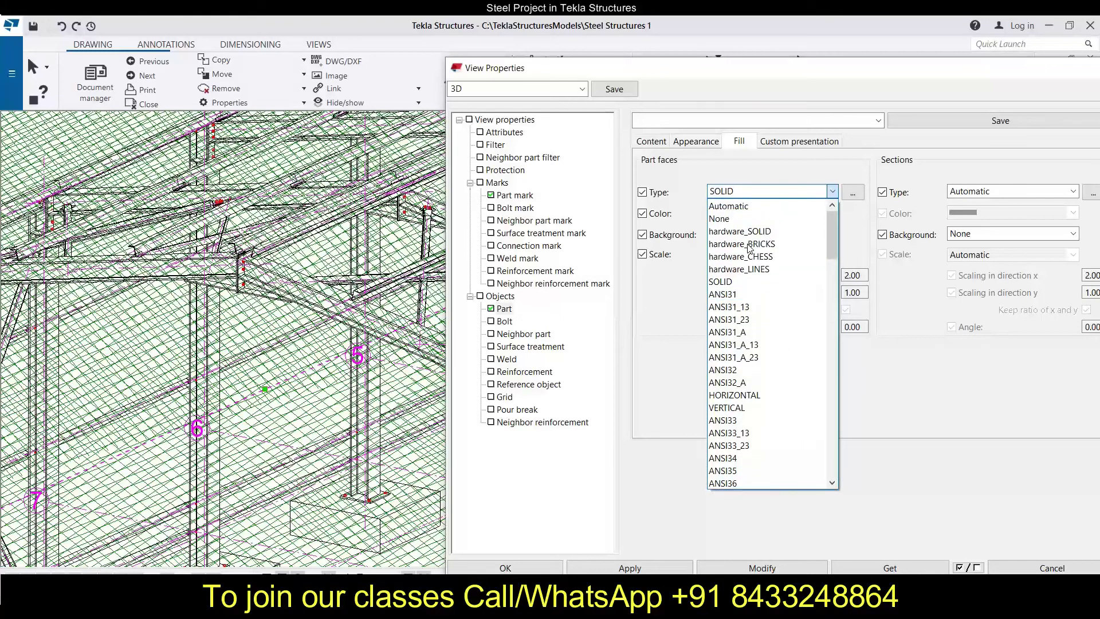
- Set the Part faces fill type to None, apply it, and glance at Custom presentation
{"action": "left_click", "coordinate": [746, 220]}
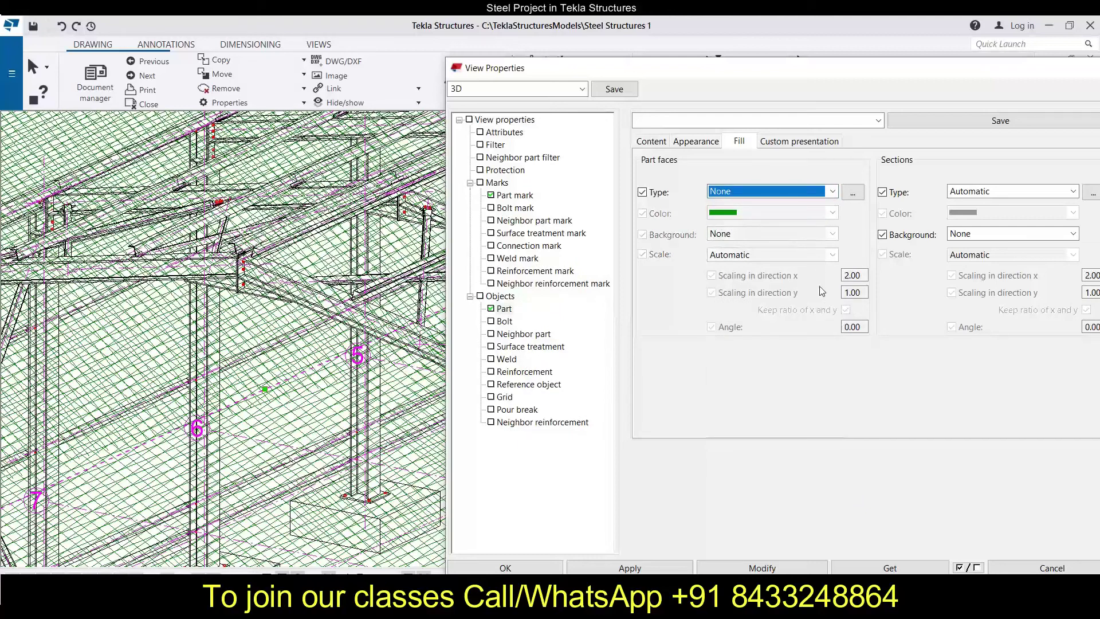
{"action": "left_click", "coordinate": [763, 567]}
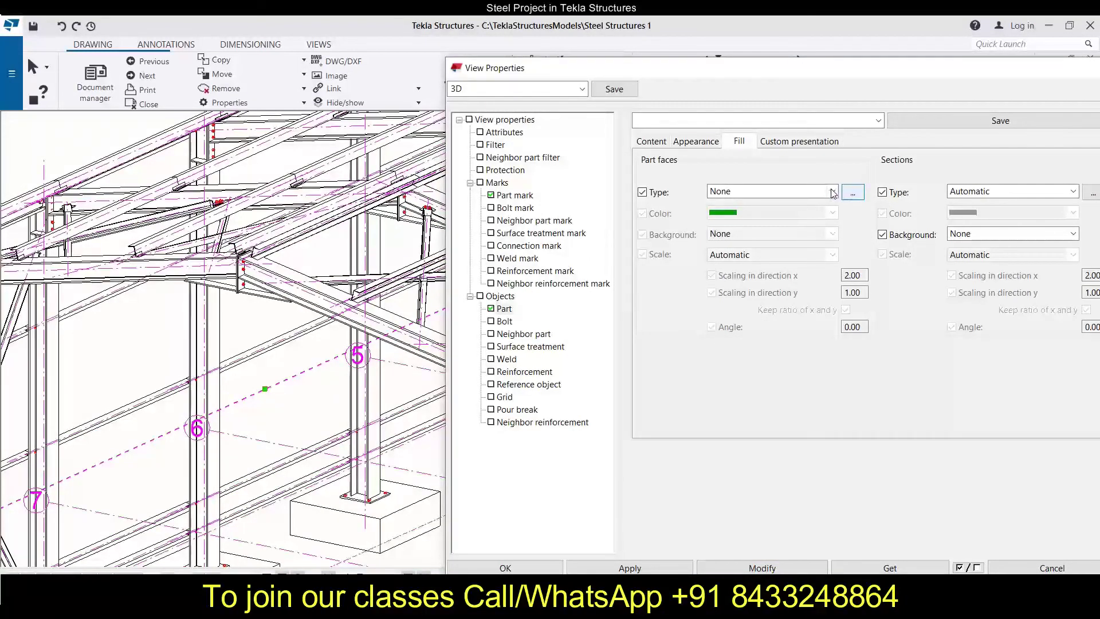
{"action": "left_click", "coordinate": [800, 141]}
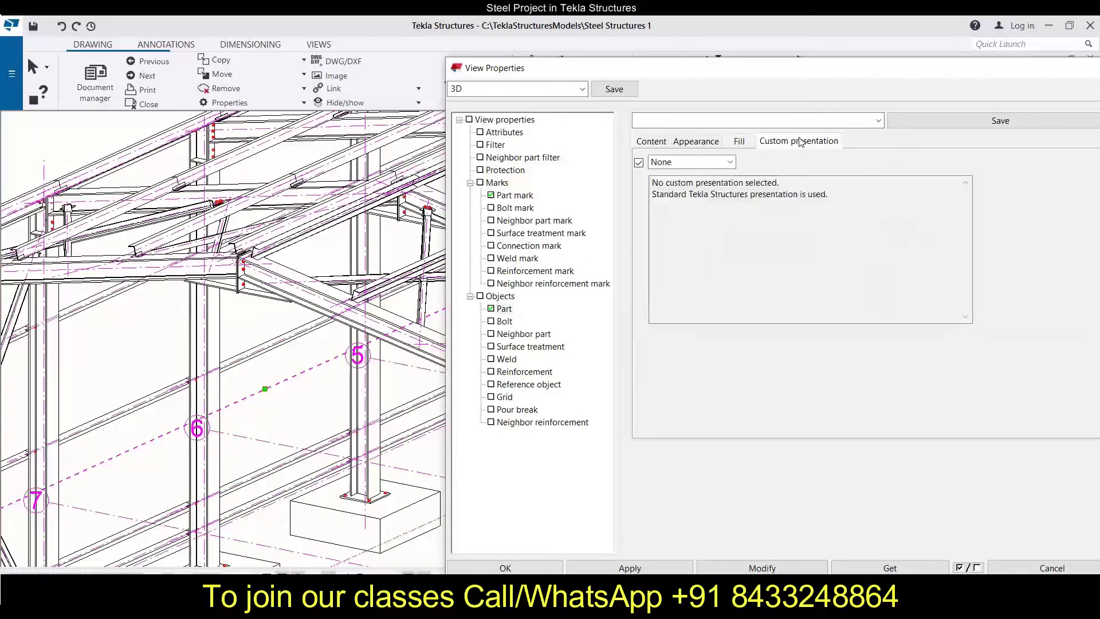
{"action": "left_click", "coordinate": [739, 142]}
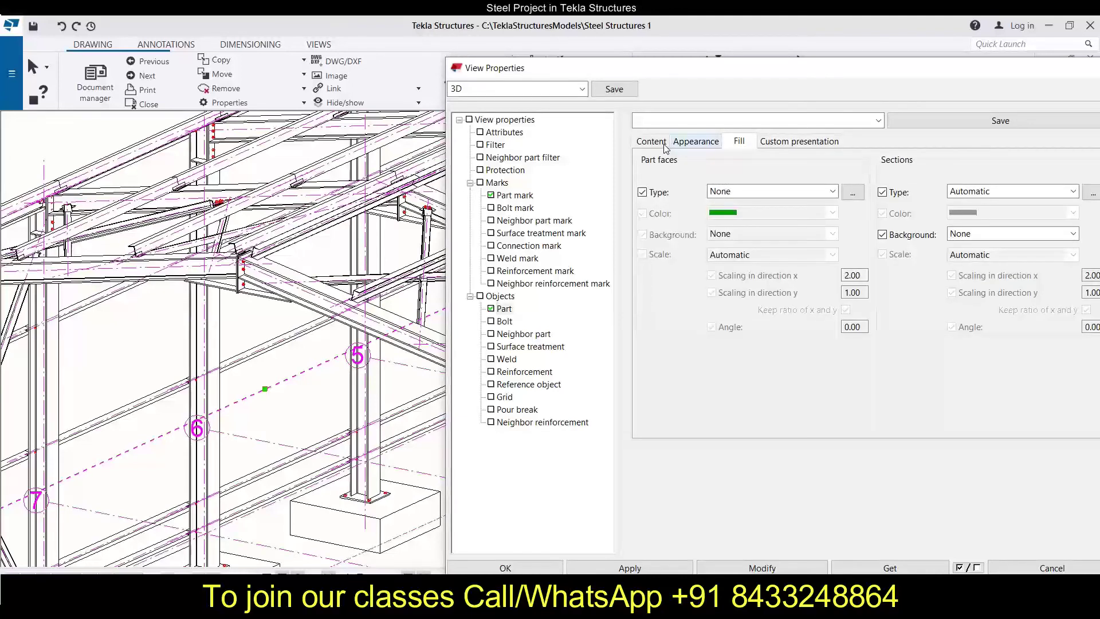